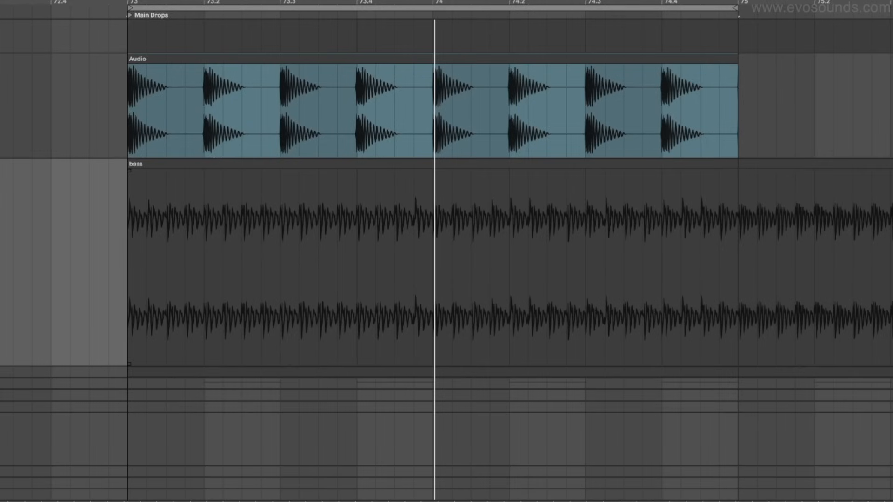
Step: Play the kick and bass clips together from the start of bar 73
{"action": "scroll", "coordinate": [364, 178], "scroll_direction": "left", "scroll_amount": 2}
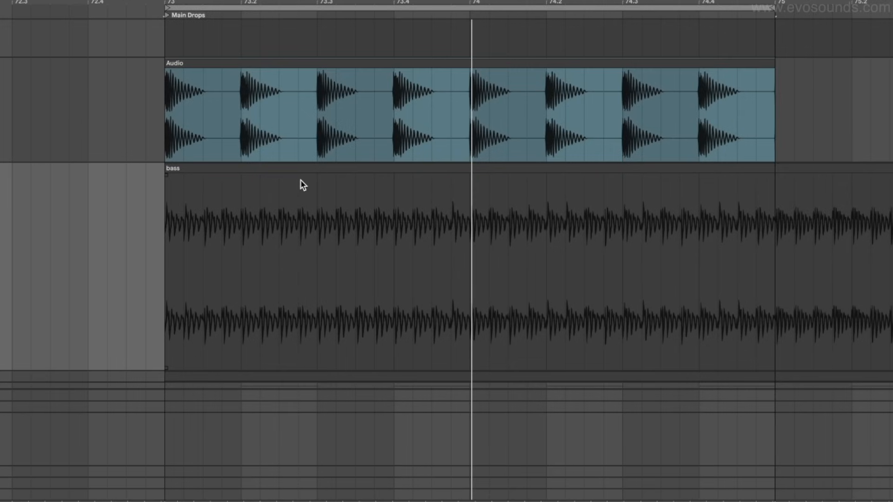
{"action": "scroll", "coordinate": [549, 213], "scroll_direction": "left", "scroll_amount": 1}
{"action": "scroll", "coordinate": [549, 212], "scroll_direction": "down", "scroll_amount": 1}
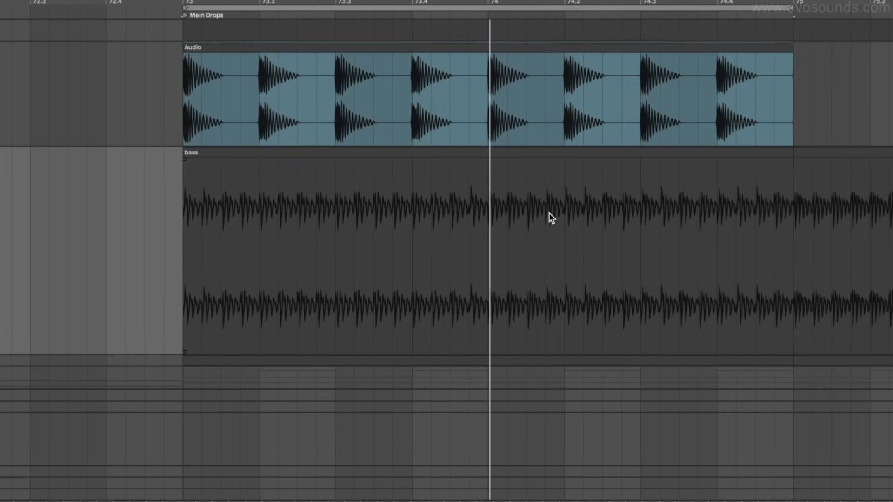
{"action": "left_click", "coordinate": [507, 156]}
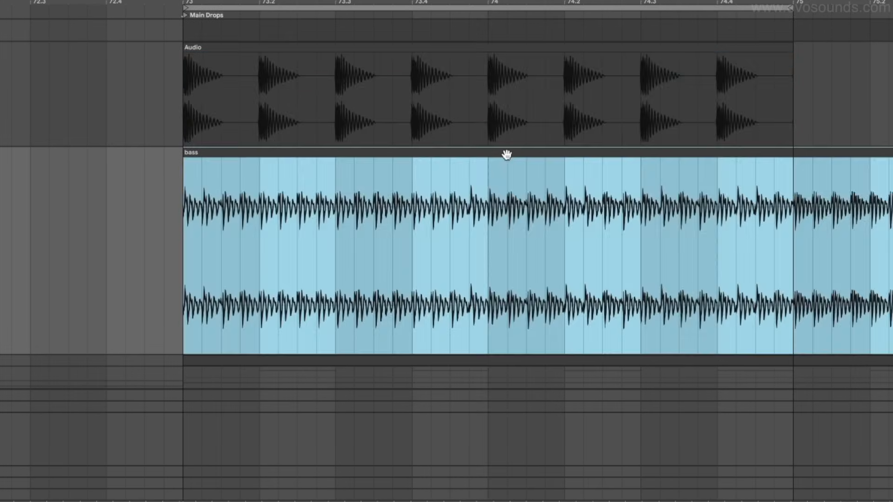
{"action": "scroll", "coordinate": [243, 183], "scroll_direction": "up", "scroll_amount": 5}
{"action": "left_click", "coordinate": [222, 155]}
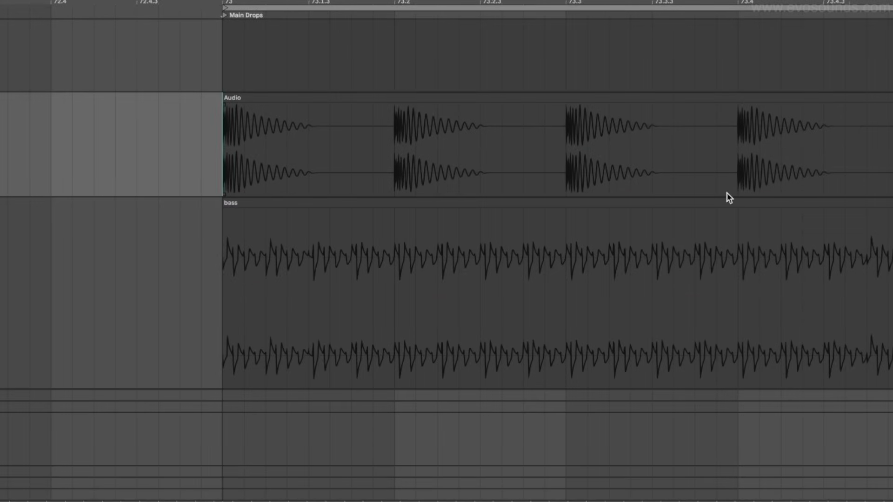
{"action": "key", "text": "space"}
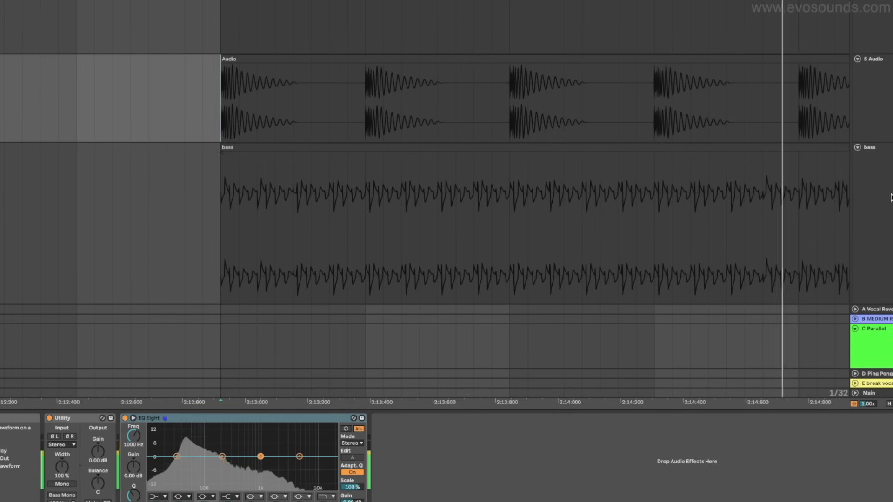
Step: Select the bass track and examine its EQ Eight spectrum and filter curve during playback
{"action": "left_click", "coordinate": [888, 200]}
{"action": "scroll", "coordinate": [802, 460], "scroll_direction": "right", "scroll_amount": 5}
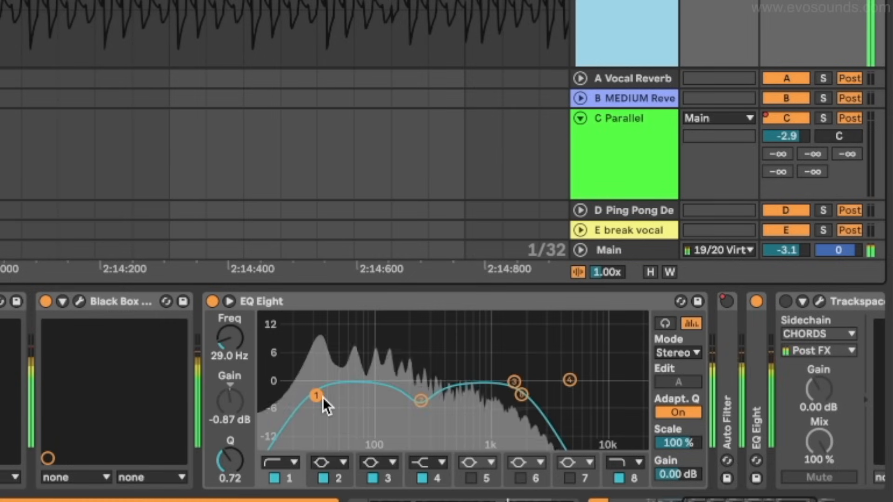
{"action": "scroll", "coordinate": [284, 33], "scroll_direction": "down", "scroll_amount": 5}
{"action": "scroll", "coordinate": [188, 238], "scroll_direction": "up", "scroll_amount": 4}
{"action": "scroll", "coordinate": [222, 219], "scroll_direction": "right", "scroll_amount": 2}
{"action": "scroll", "coordinate": [221, 218], "scroll_direction": "down", "scroll_amount": 4}
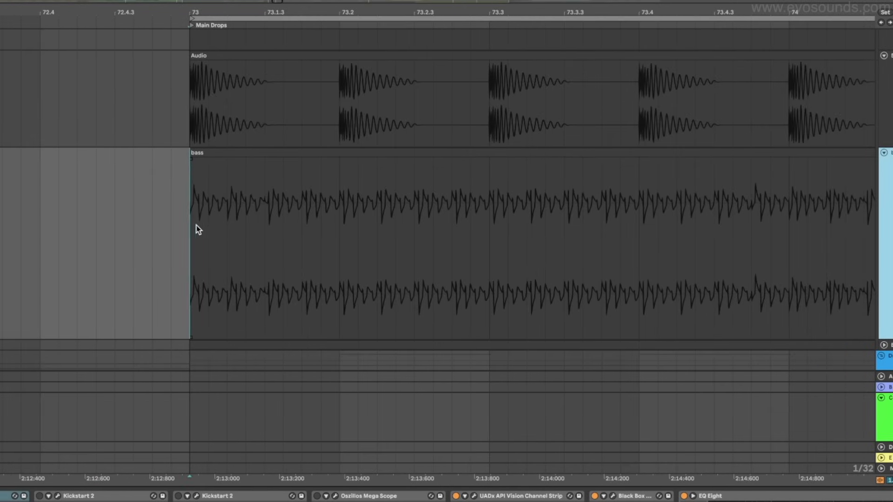
Step: Highlight the bass from bar 73 to 74, and the first kick hit of the bar, to compare their waveforms
{"action": "left_click_drag", "start_coordinate": [190, 224], "coordinate": [783, 190]}
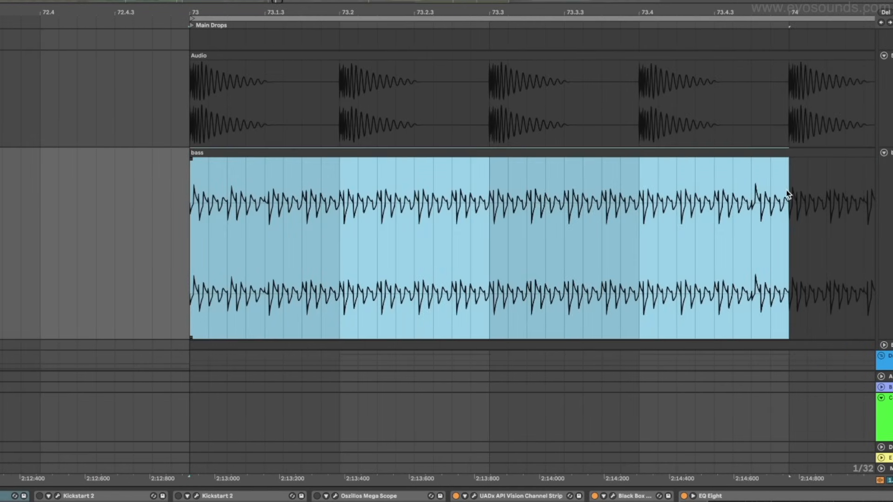
{"action": "left_click", "coordinate": [177, 110]}
{"action": "left_click", "coordinate": [226, 151]}
{"action": "left_click_drag", "start_coordinate": [183, 118], "coordinate": [324, 130]}
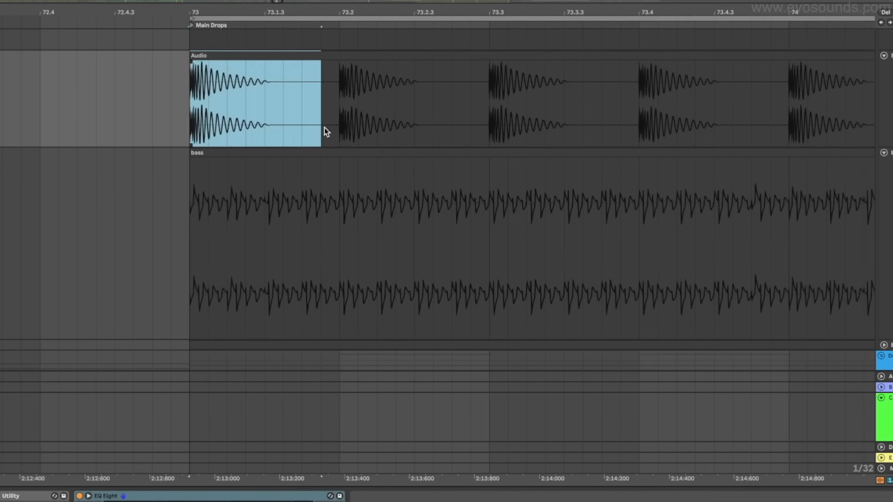
{"action": "scroll", "coordinate": [233, 120], "scroll_direction": "up", "scroll_amount": 3}
{"action": "scroll", "coordinate": [233, 120], "scroll_direction": "up", "scroll_amount": 4}
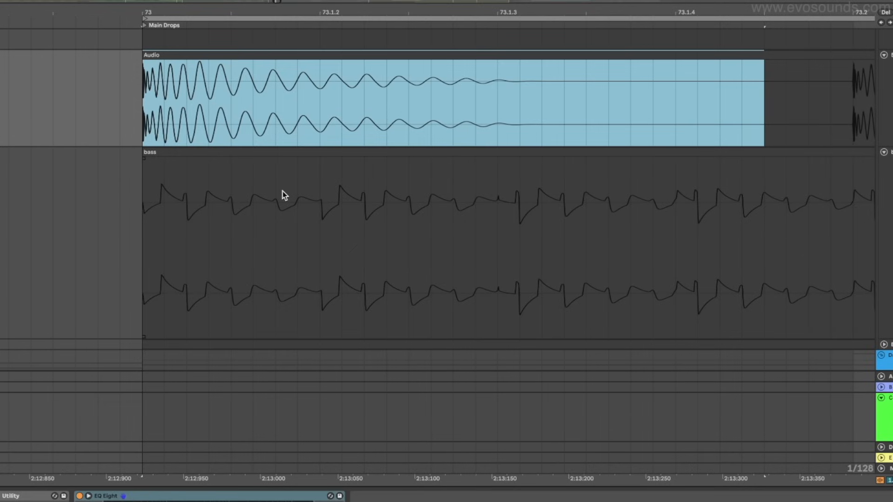
Step: Compare the individual bass and kick cycles between bar 73 and 73.1.2 by highlighting them on each track
{"action": "left_click", "coordinate": [183, 167]}
{"action": "scroll", "coordinate": [87, 221], "scroll_direction": "up", "scroll_amount": 5}
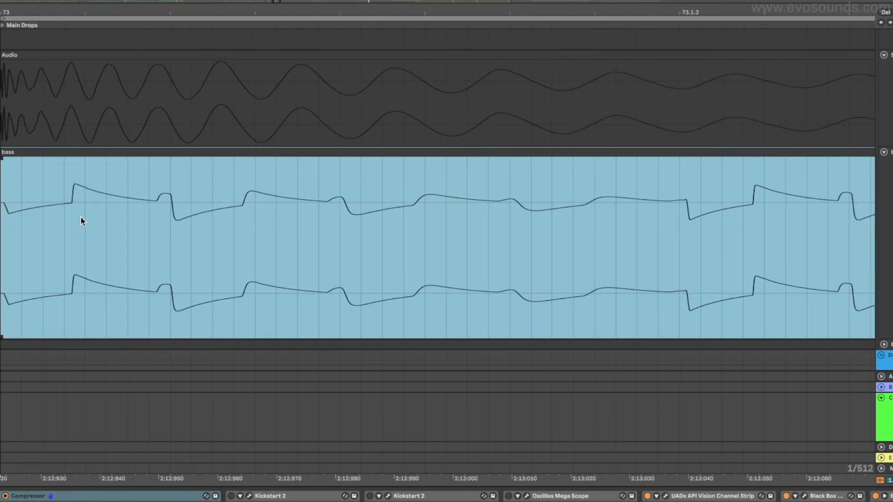
{"action": "left_click_drag", "start_coordinate": [10, 217], "coordinate": [662, 182]}
{"action": "scroll", "coordinate": [663, 183], "scroll_direction": "down", "scroll_amount": 5}
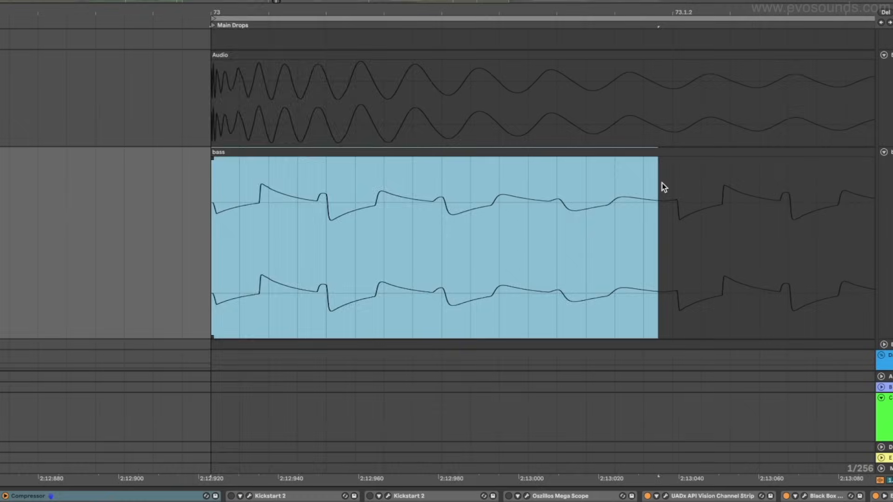
{"action": "scroll", "coordinate": [662, 183], "scroll_direction": "right", "scroll_amount": 3}
{"action": "left_click_drag", "start_coordinate": [220, 110], "coordinate": [700, 91]}
{"action": "scroll", "coordinate": [436, 103], "scroll_direction": "up", "scroll_amount": 5}
{"action": "left_click_drag", "start_coordinate": [275, 103], "coordinate": [379, 109]}
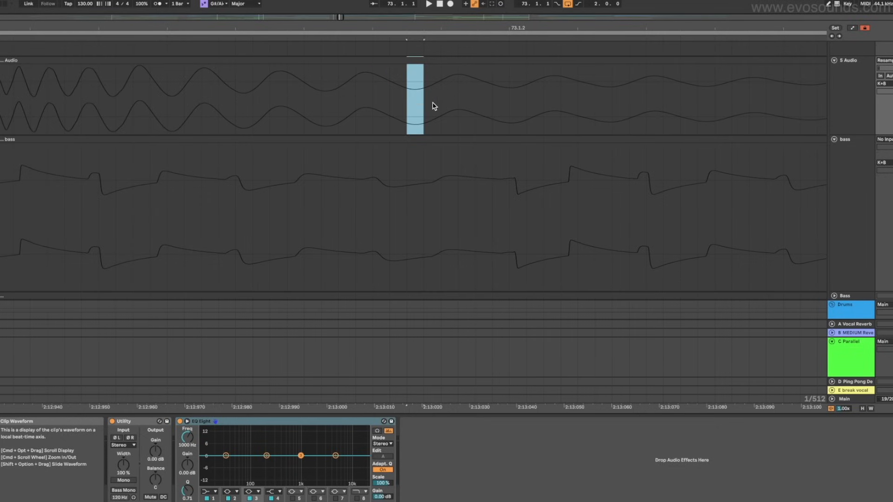
Step: Highlight the same short span before 73.1.2 on the bass and kick tracks to compare their phase
{"action": "scroll", "coordinate": [431, 106], "scroll_direction": "down", "scroll_amount": 6}
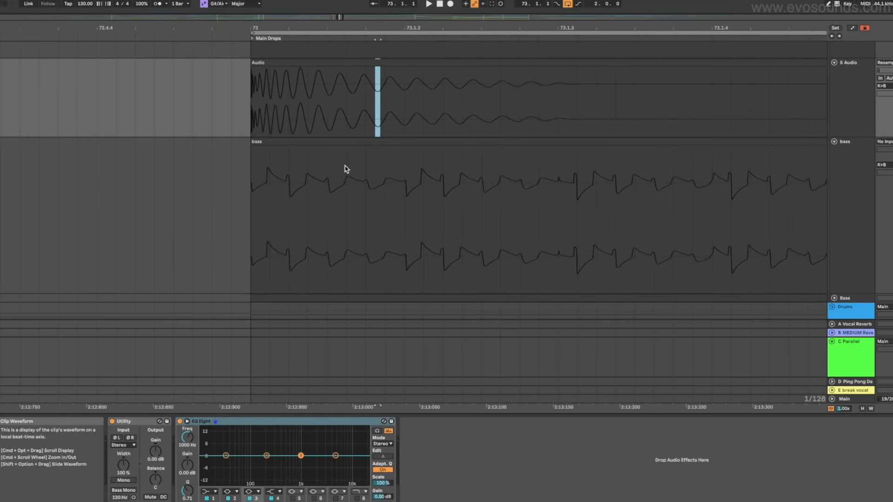
{"action": "left_click_drag", "start_coordinate": [346, 168], "coordinate": [363, 169]}
{"action": "left_click_drag", "start_coordinate": [347, 111], "coordinate": [366, 110]}
{"action": "left_click", "coordinate": [366, 122]}
{"action": "scroll", "coordinate": [365, 124], "scroll_direction": "up", "scroll_amount": 3}
{"action": "scroll", "coordinate": [365, 124], "scroll_direction": "up", "scroll_amount": 2}
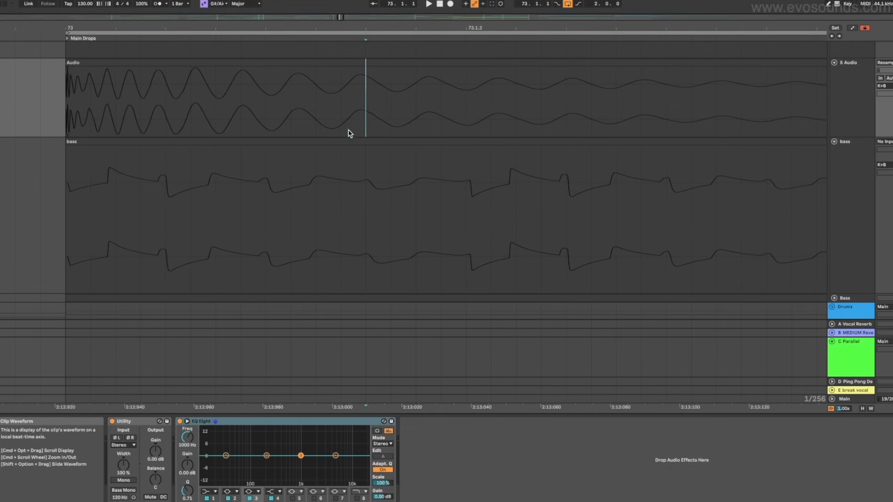
{"action": "left_click_drag", "start_coordinate": [273, 174], "coordinate": [303, 172]}
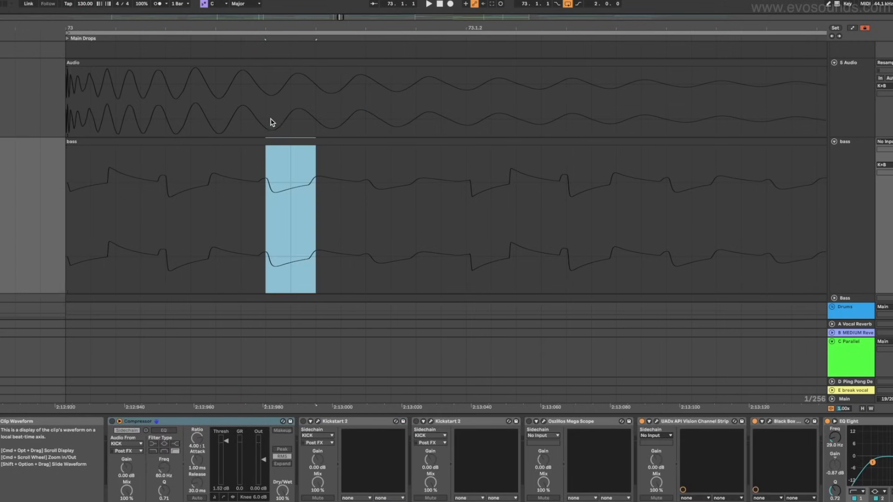
{"action": "left_click_drag", "start_coordinate": [273, 122], "coordinate": [311, 122]}
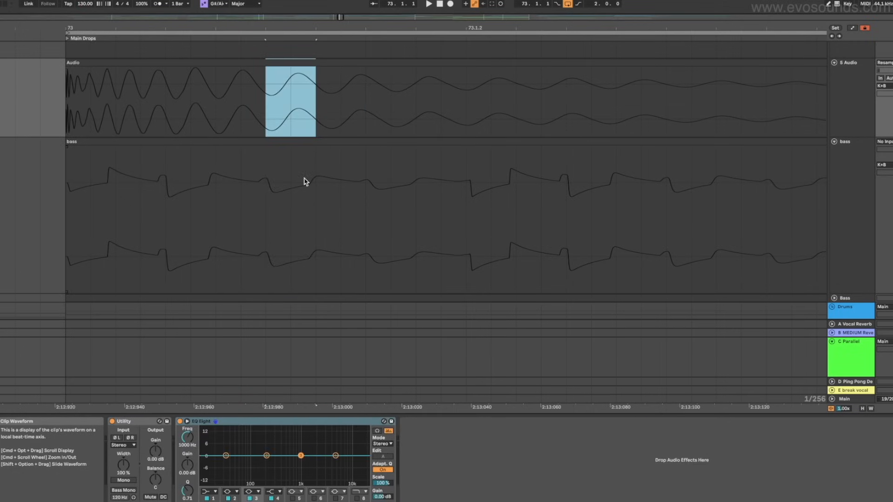
Step: Try to line up the bass cycles with the kick by shifting the bass clip slightly later than bar 73
{"action": "scroll", "coordinate": [305, 181], "scroll_direction": "down", "scroll_amount": 8}
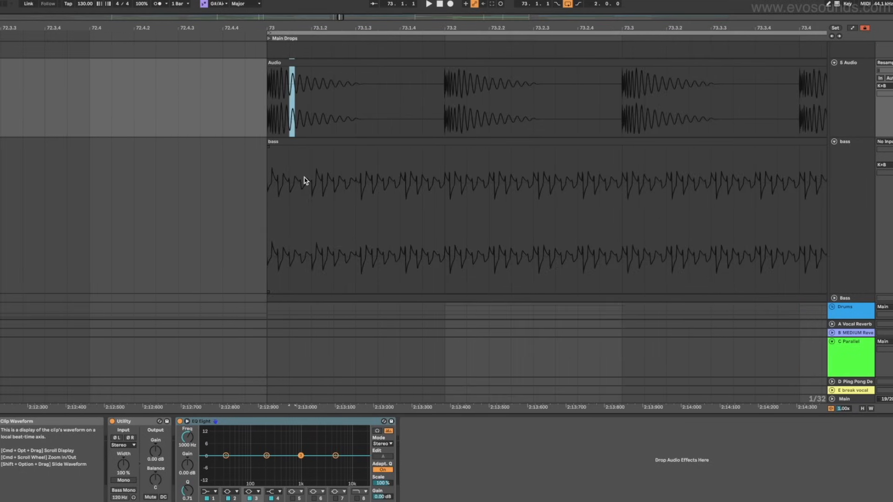
{"action": "scroll", "coordinate": [304, 182], "scroll_direction": "right", "scroll_amount": 1}
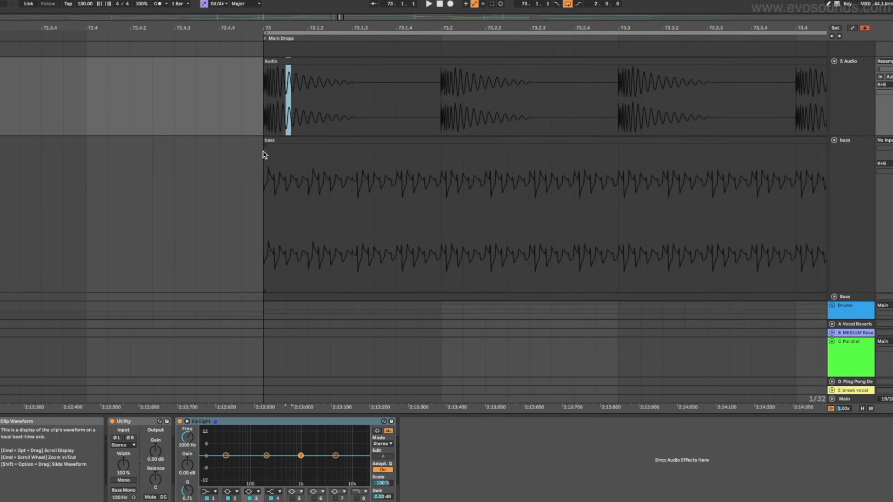
{"action": "scroll", "coordinate": [262, 154], "scroll_direction": "up", "scroll_amount": 4}
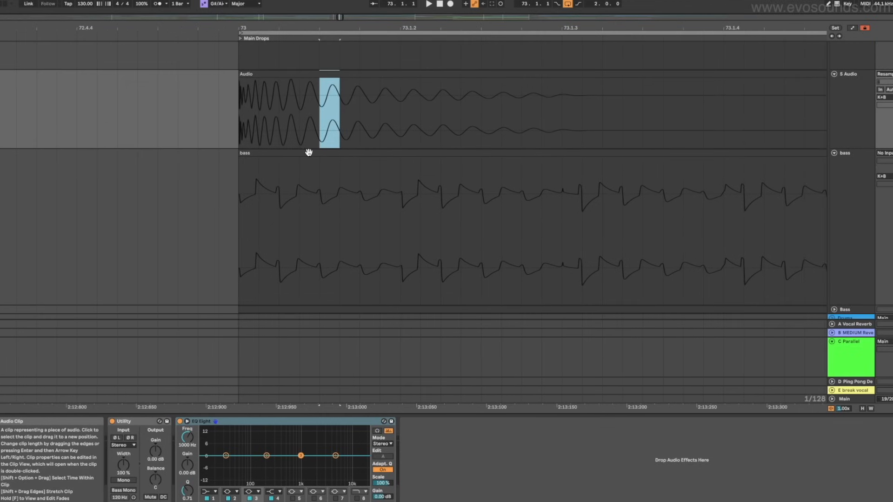
{"action": "scroll", "coordinate": [308, 153], "scroll_direction": "up", "scroll_amount": 2}
{"action": "left_click_drag", "start_coordinate": [354, 153], "coordinate": [376, 151]}
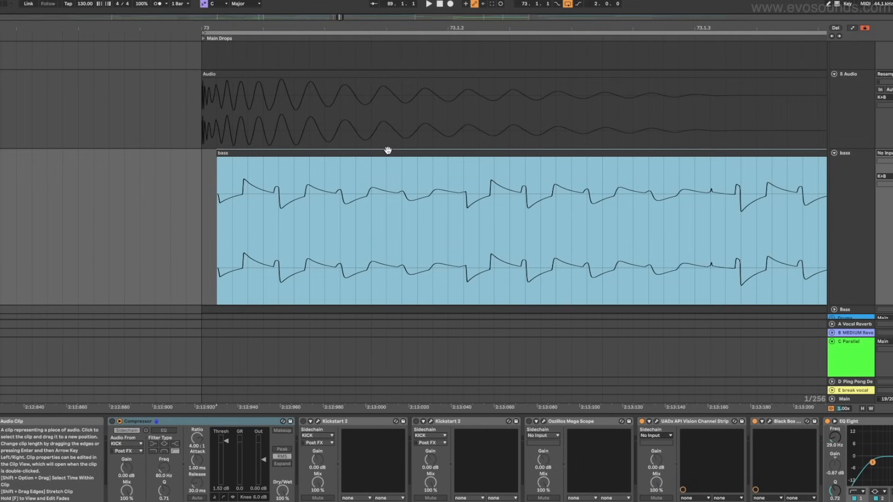
{"action": "scroll", "coordinate": [367, 150], "scroll_direction": "up", "scroll_amount": 3}
{"action": "scroll", "coordinate": [349, 150], "scroll_direction": "down", "scroll_amount": 3}
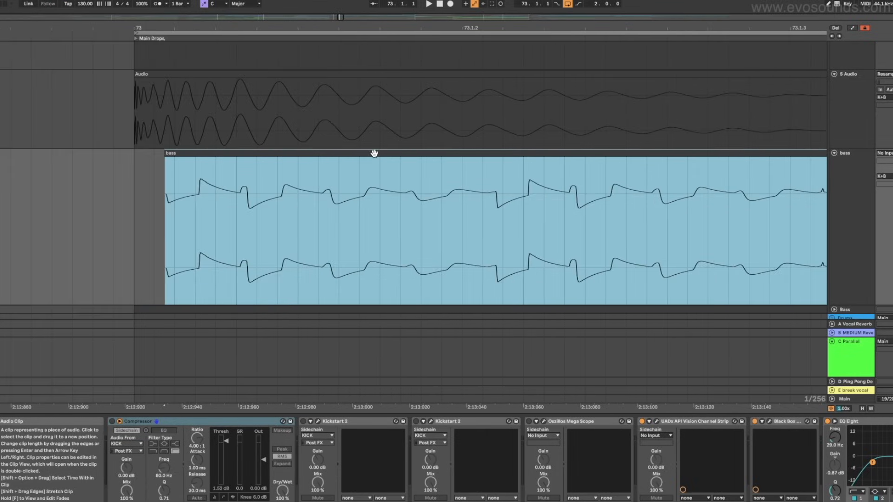
{"action": "scroll", "coordinate": [319, 151], "scroll_direction": "down", "scroll_amount": 4}
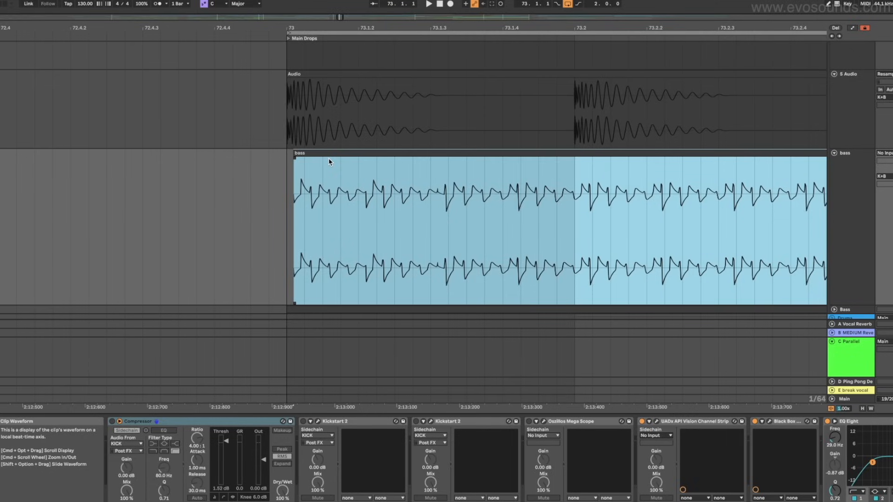
{"action": "scroll", "coordinate": [367, 162], "scroll_direction": "right", "scroll_amount": 2}
{"action": "scroll", "coordinate": [384, 182], "scroll_direction": "down", "scroll_amount": 2}
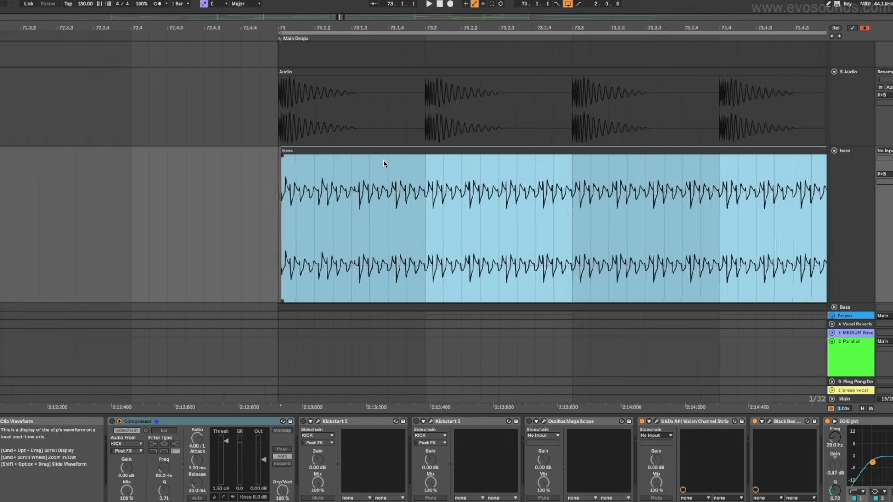
Step: Check the first kick's decay against the shifted bass, and return the bass clip to start at bar 73
{"action": "scroll", "coordinate": [385, 170], "scroll_direction": "up", "scroll_amount": 4}
{"action": "scroll", "coordinate": [372, 153], "scroll_direction": "left", "scroll_amount": 3}
{"action": "left_click", "coordinate": [265, 112]}
{"action": "left_click_drag", "start_coordinate": [264, 111], "coordinate": [365, 116]}
{"action": "left_click", "coordinate": [252, 122]}
{"action": "scroll", "coordinate": [252, 122], "scroll_direction": "up", "scroll_amount": 1}
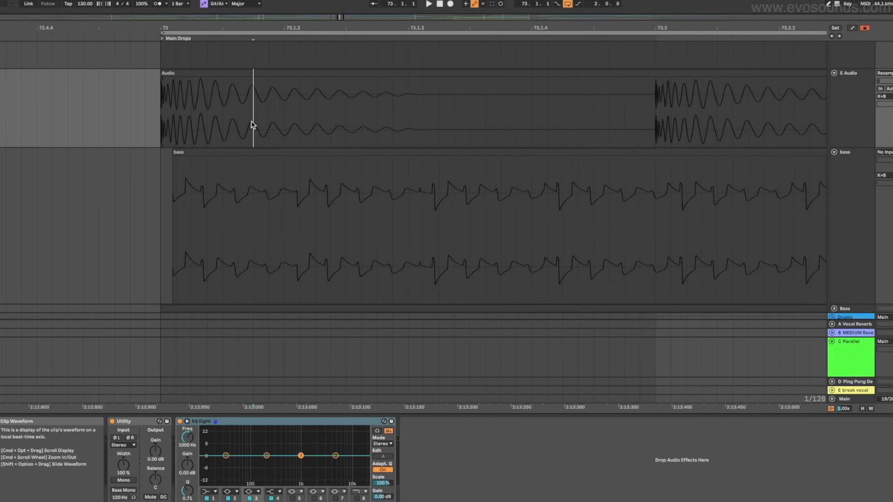
{"action": "left_click", "coordinate": [242, 153]}
{"action": "scroll", "coordinate": [231, 148], "scroll_direction": "down", "scroll_amount": 2}
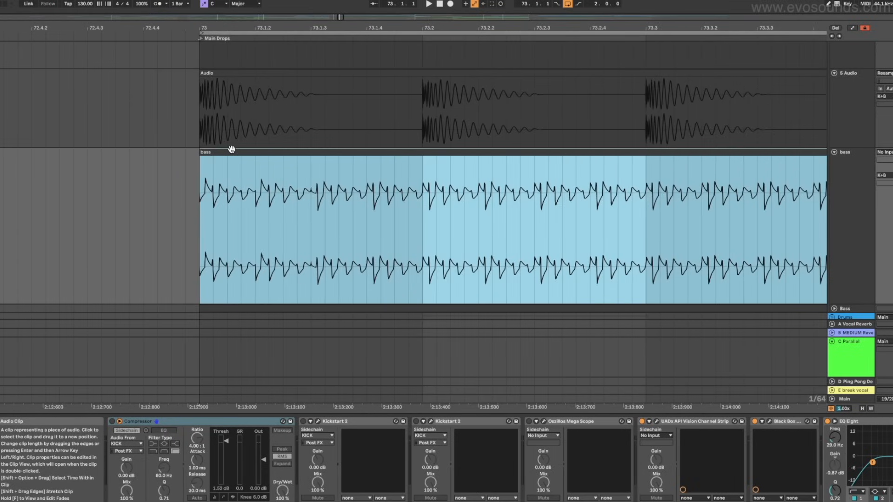
Step: Add a fade-in to the bass clip from bar 73 to about 73.1.3, where the first kick dies out
{"action": "scroll", "coordinate": [231, 148], "scroll_direction": "up", "scroll_amount": 2}
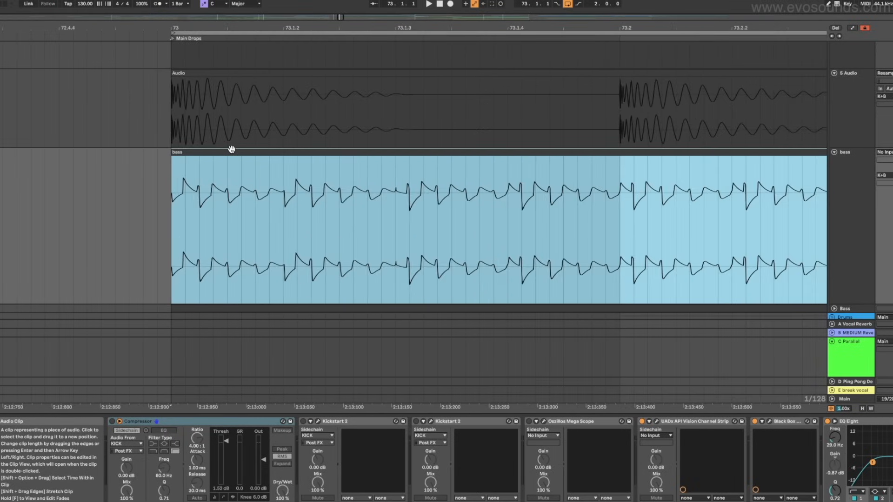
{"action": "scroll", "coordinate": [236, 153], "scroll_direction": "down", "scroll_amount": 2}
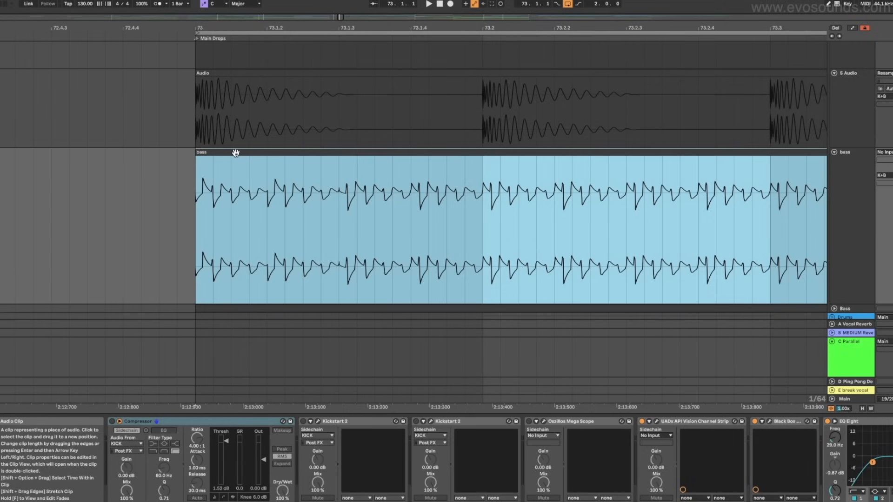
{"action": "scroll", "coordinate": [236, 153], "scroll_direction": "down", "scroll_amount": 2}
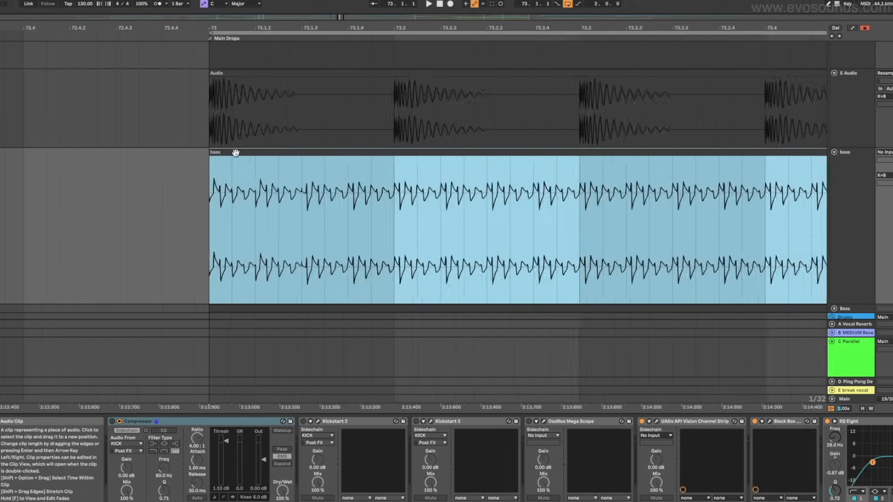
{"action": "scroll", "coordinate": [227, 165], "scroll_direction": "up", "scroll_amount": 4}
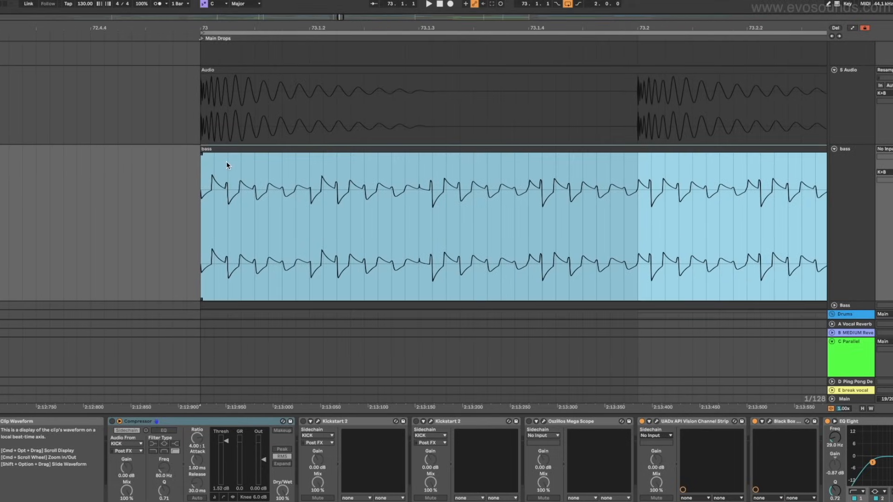
{"action": "left_click", "coordinate": [201, 158]}
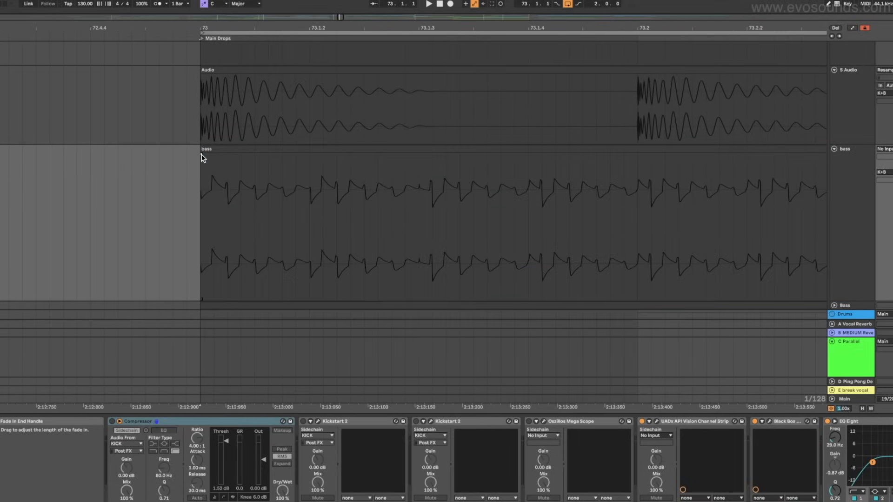
{"action": "left_click_drag", "start_coordinate": [202, 159], "coordinate": [426, 140]}
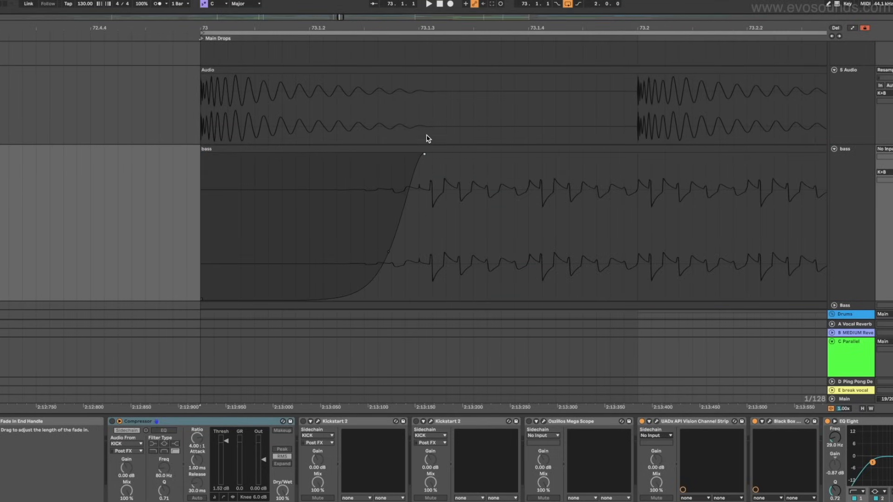
Step: Duplicate the first faded beat of the bass, from 73 to 73.2, seven times to fill up to bar 75
{"action": "left_click", "coordinate": [309, 79]}
{"action": "scroll", "coordinate": [300, 74], "scroll_direction": "down", "scroll_amount": 5}
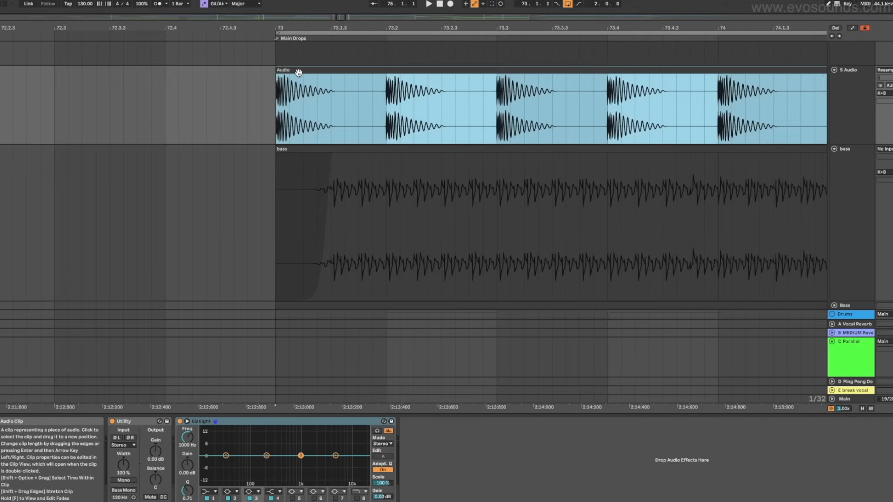
{"action": "left_click_drag", "start_coordinate": [325, 164], "coordinate": [225, 175]}
{"action": "key", "text": "super+d"}
{"action": "key", "text": "super+d"}
{"action": "key", "text": "super+d"}
{"action": "key", "text": "super+d"}
{"action": "scroll", "coordinate": [295, 175], "scroll_direction": "down", "scroll_amount": 5}
{"action": "key", "text": "super+d"}
{"action": "key", "text": "super+d"}
{"action": "key", "text": "super+d"}
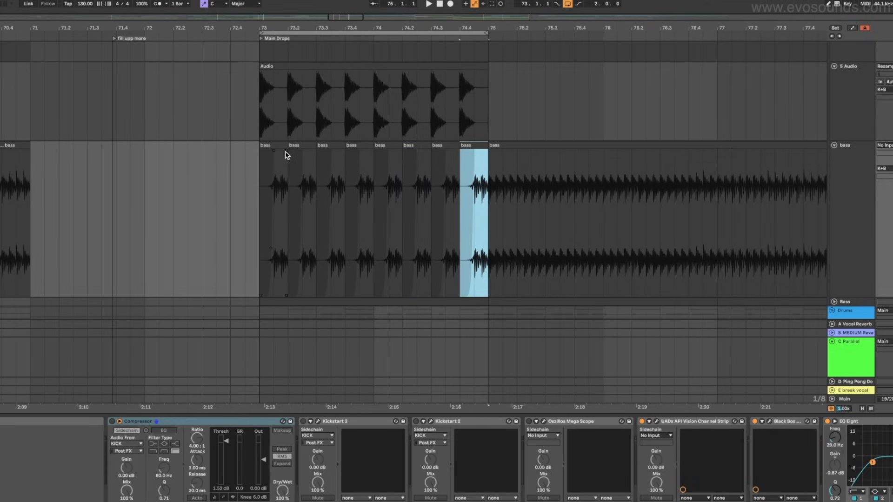
Step: Play the faded bass segments with the kick from bar 73
{"action": "left_click", "coordinate": [276, 147]}
{"action": "key", "text": "space"}
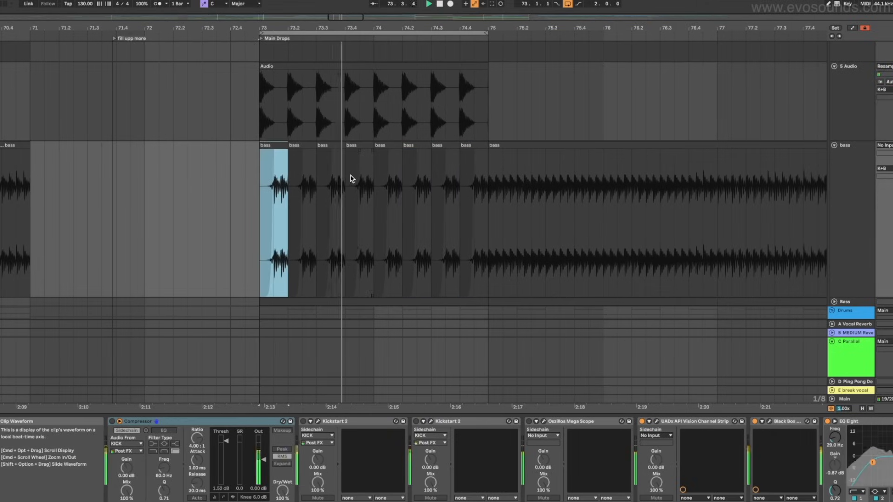
Step: Stop playback, soften the first bass segment's fade-in curve, and shorten the fade so it ends slightly before 73.1.3
{"action": "scroll", "coordinate": [291, 177], "scroll_direction": "up", "scroll_amount": 5}
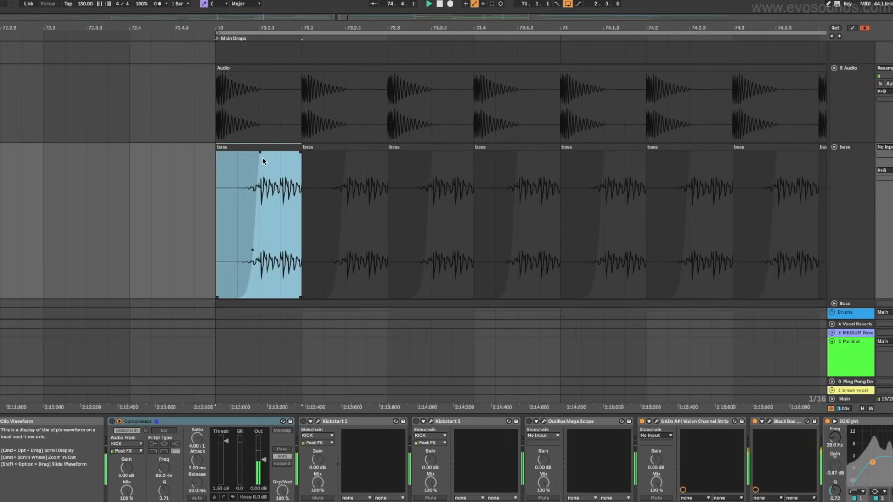
{"action": "scroll", "coordinate": [262, 158], "scroll_direction": "up", "scroll_amount": 3}
{"action": "scroll", "coordinate": [262, 158], "scroll_direction": "left", "scroll_amount": 1}
{"action": "key", "text": "space"}
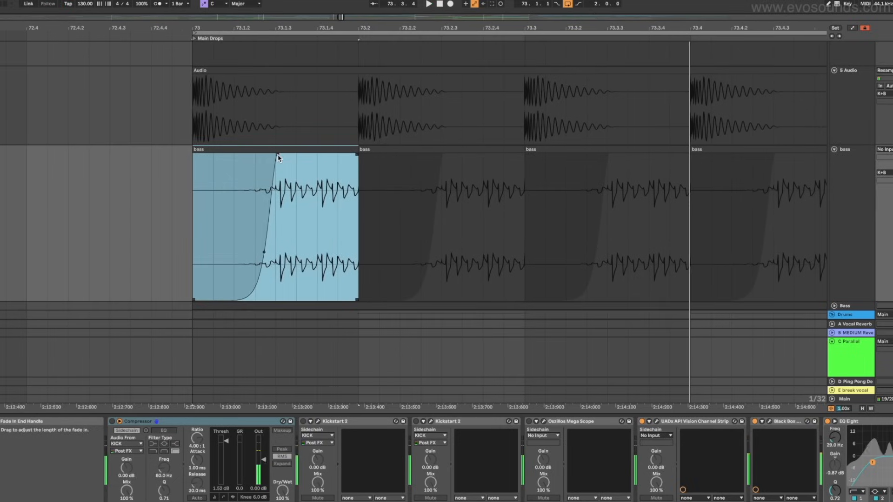
{"action": "left_click", "coordinate": [278, 155]}
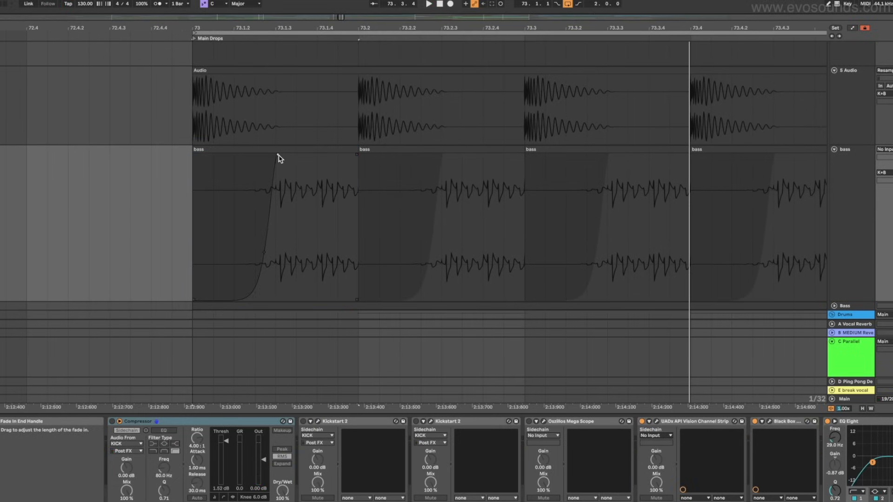
{"action": "left_click_drag", "start_coordinate": [265, 253], "coordinate": [246, 249]}
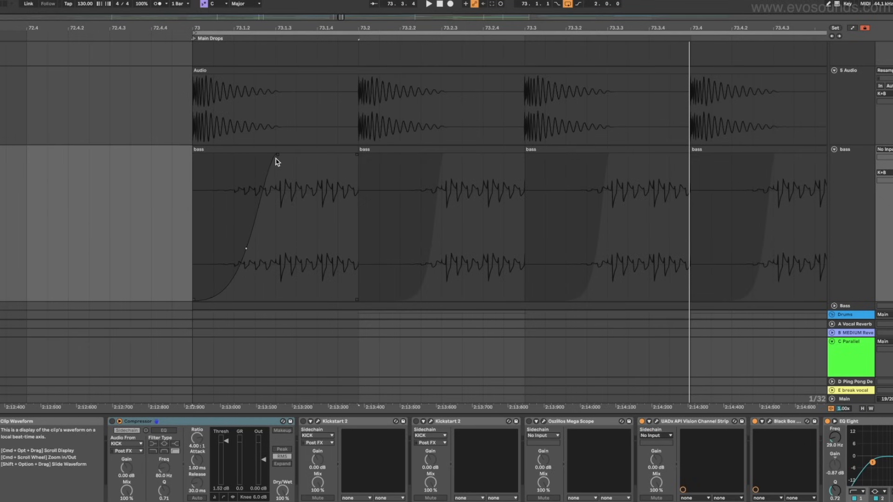
{"action": "left_click_drag", "start_coordinate": [277, 155], "coordinate": [268, 156]}
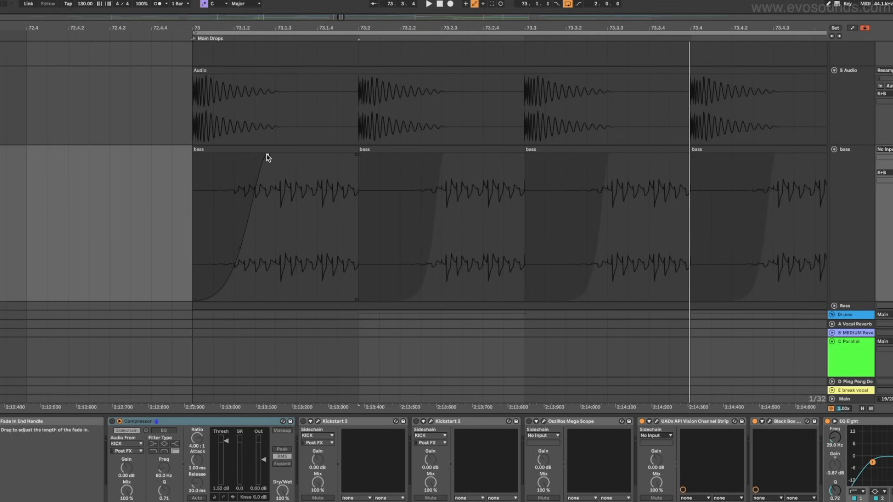
Step: Duplicate the first bass segment with its reshaped fade seven times to fill up to bar 75
{"action": "left_click", "coordinate": [281, 168]}
{"action": "key", "text": "ctrl+d"}
{"action": "key", "text": "ctrl+d"}
{"action": "key", "text": "ctrl+d"}
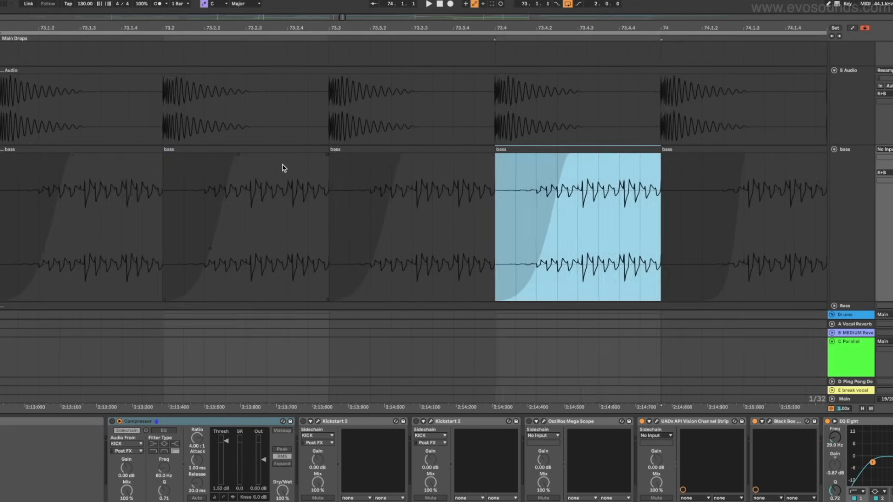
{"action": "key", "text": "minus"}
{"action": "key", "text": "ctrl+d"}
{"action": "key", "text": "ctrl+d"}
{"action": "key", "text": "ctrl+d"}
{"action": "key", "text": "ctrl+d"}
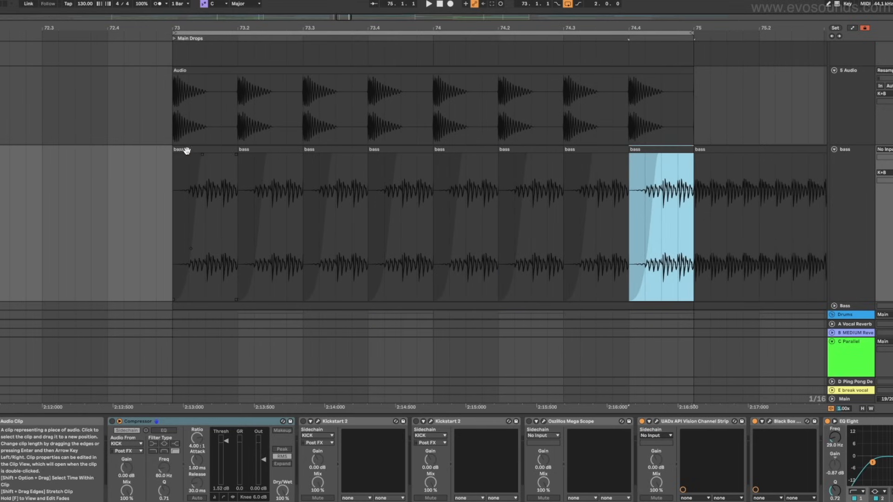
Step: Lengthen the first bass segment's fade-in to about 73.1.3 and duplicate the first two segments three times up to bar 75
{"action": "left_click", "coordinate": [187, 151]}
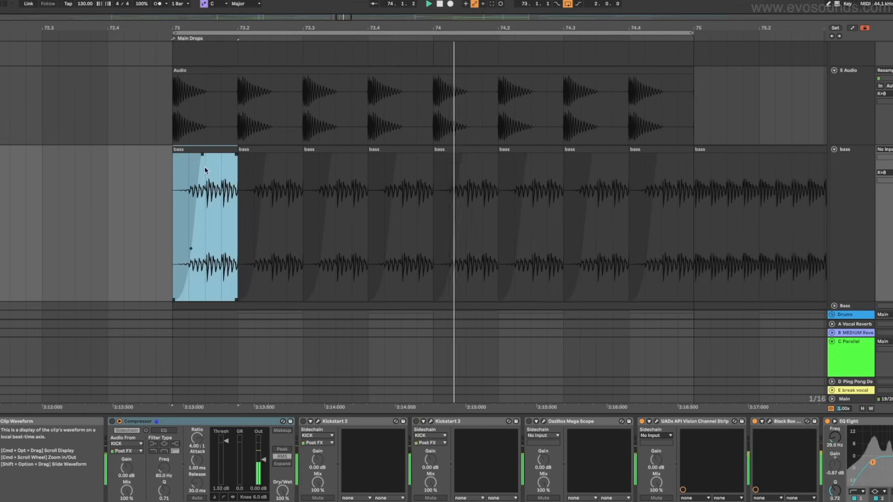
{"action": "left_click_drag", "start_coordinate": [202, 154], "coordinate": [206, 154]}
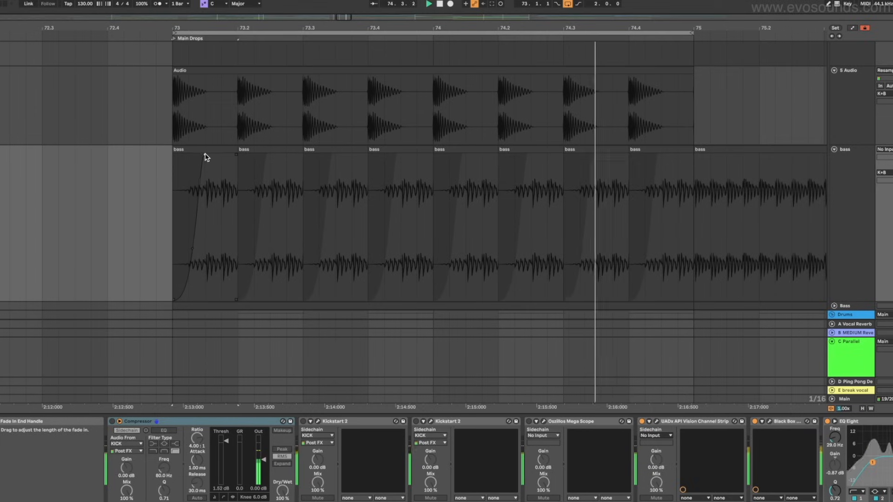
{"action": "left_click", "coordinate": [266, 150]}
{"action": "left_click", "coordinate": [233, 149], "text": "shift"}
{"action": "key", "text": "super+d"}
{"action": "key", "text": "super+d"}
{"action": "key", "text": "super+d"}
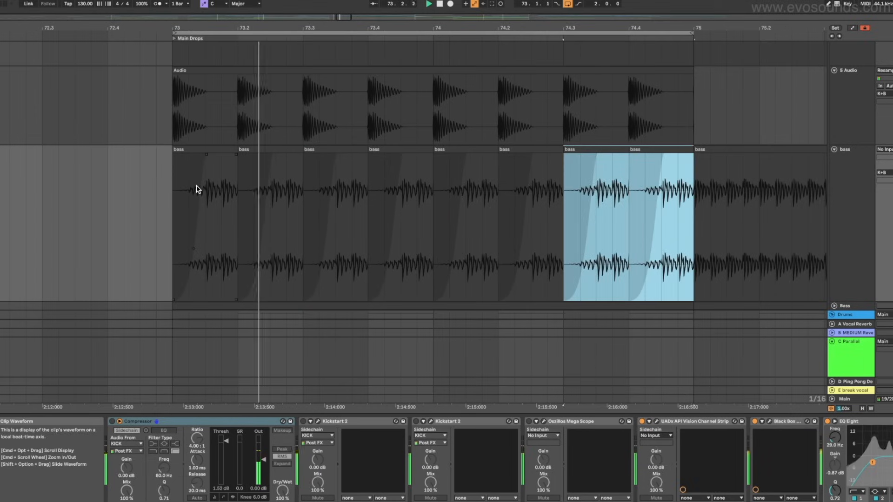
Step: Stop playback, remove the fade-ins from the bass segments starting at bar 73, and select the bass clip
{"action": "key", "text": "space"}
{"action": "left_click_drag", "start_coordinate": [206, 154], "coordinate": [148, 158]}
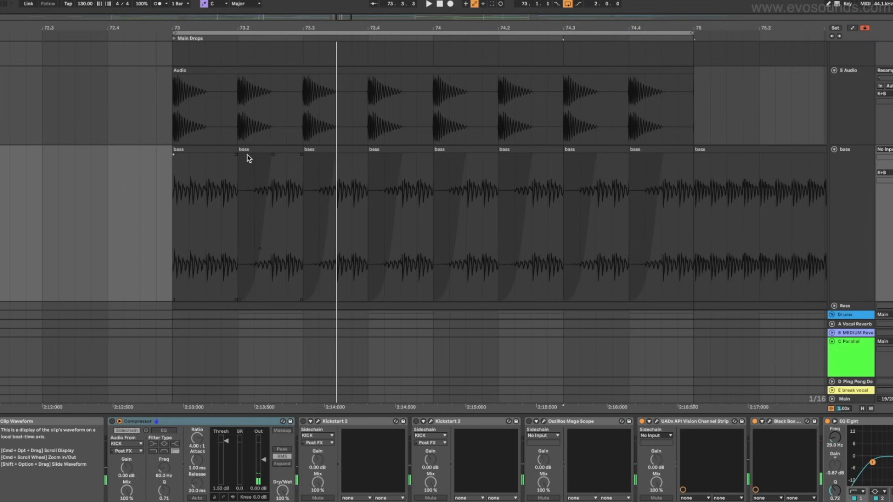
{"action": "left_click_drag", "start_coordinate": [271, 158], "coordinate": [234, 151]}
{"action": "left_click_drag", "start_coordinate": [339, 158], "coordinate": [302, 155]}
{"action": "left_click", "coordinate": [232, 152]}
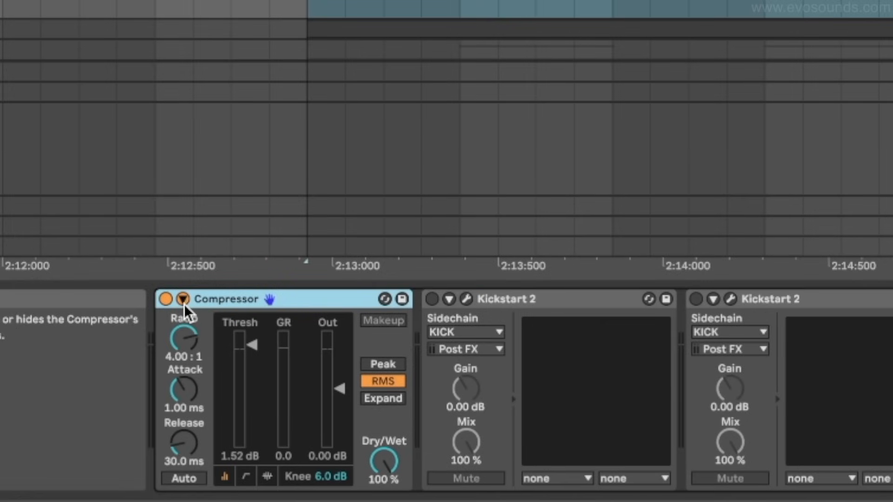
Step: Show the Compressor's sidechain settings and check its audio source list, keeping KICK as the source
{"action": "left_click", "coordinate": [182, 298]}
{"action": "left_click", "coordinate": [189, 350]}
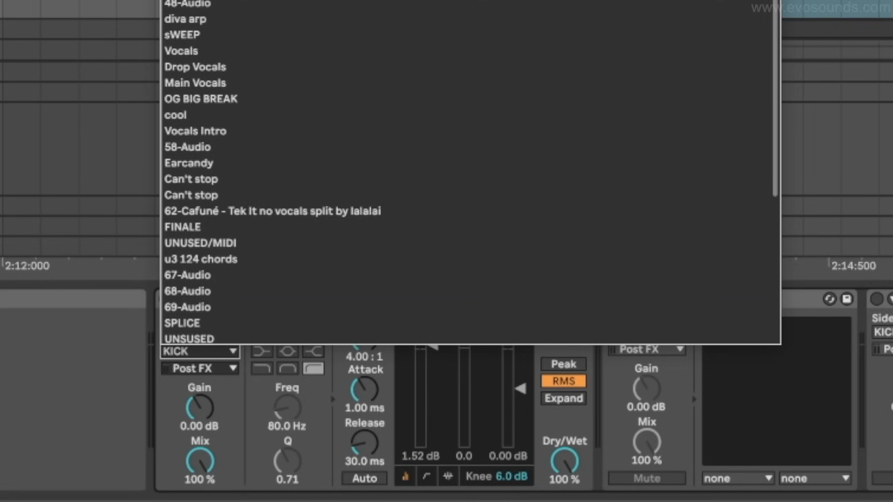
{"action": "left_click", "coordinate": [62, 275]}
Step: Play the loop while setting the Compressor's sidechain gain to 7.00 dB and its threshold to -30.5 dB
{"action": "key", "text": "space"}
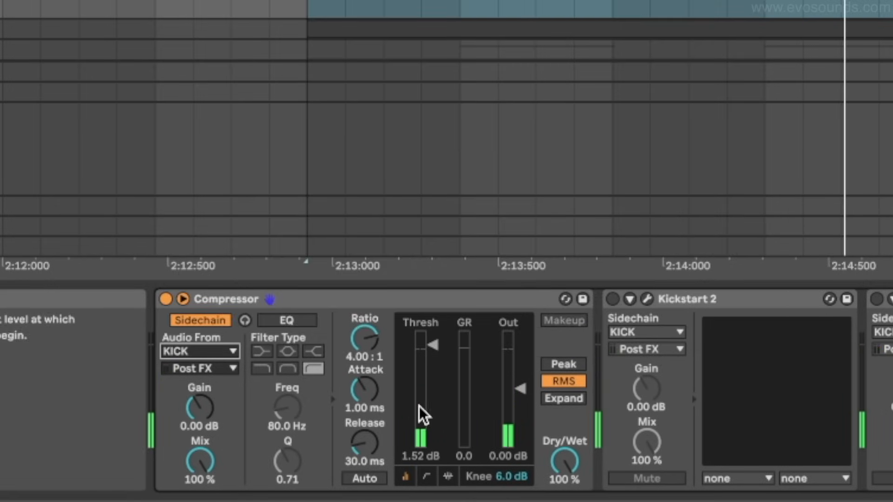
{"action": "left_click_drag", "start_coordinate": [203, 417], "coordinate": [203, 409]}
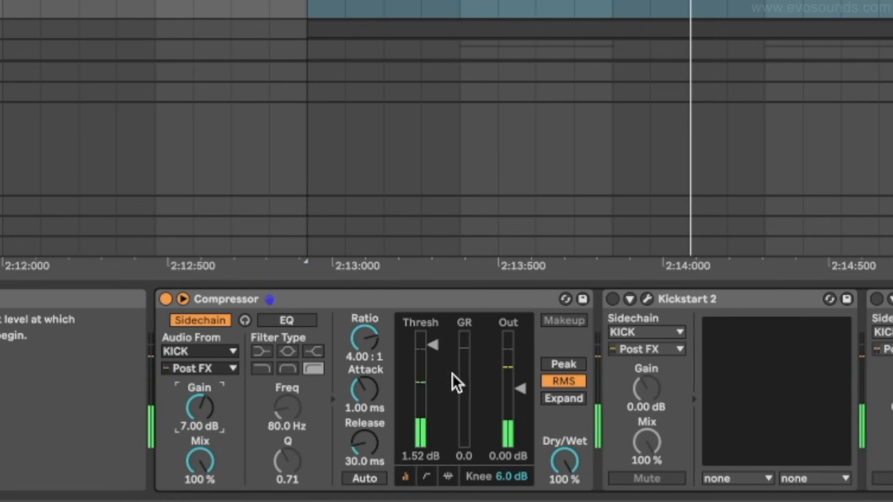
{"action": "left_click_drag", "start_coordinate": [435, 348], "coordinate": [436, 422]}
{"action": "key", "text": "space"}
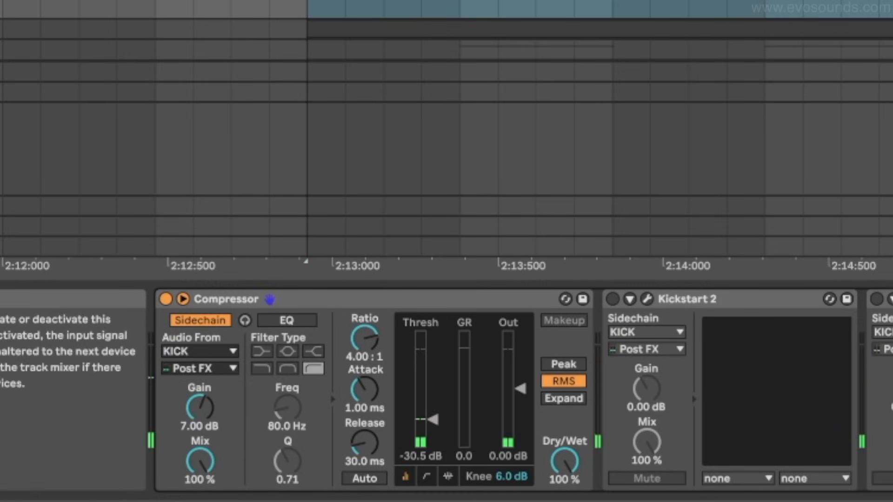
Step: Open the Oszillos Mega Scope window, play the loop, and place the scope clear of the device chain
{"action": "left_click", "coordinate": [553, 413]}
{"action": "key", "text": "space"}
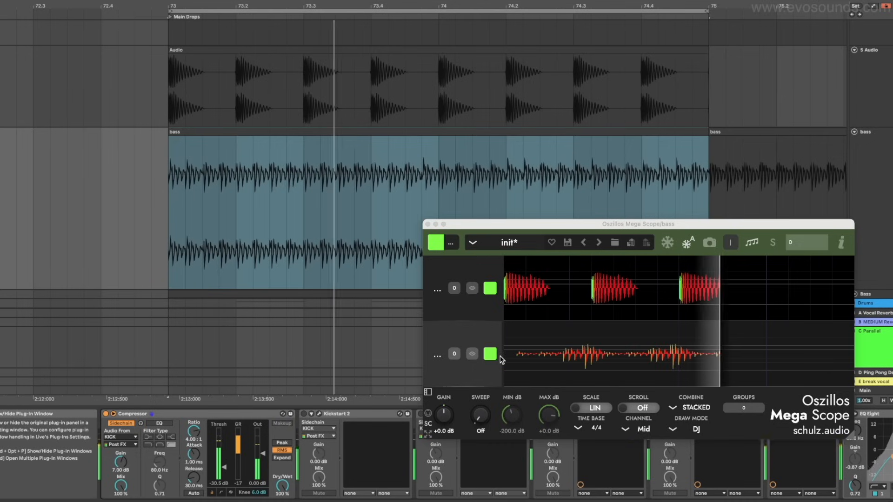
{"action": "left_click_drag", "start_coordinate": [558, 224], "coordinate": [290, 139]}
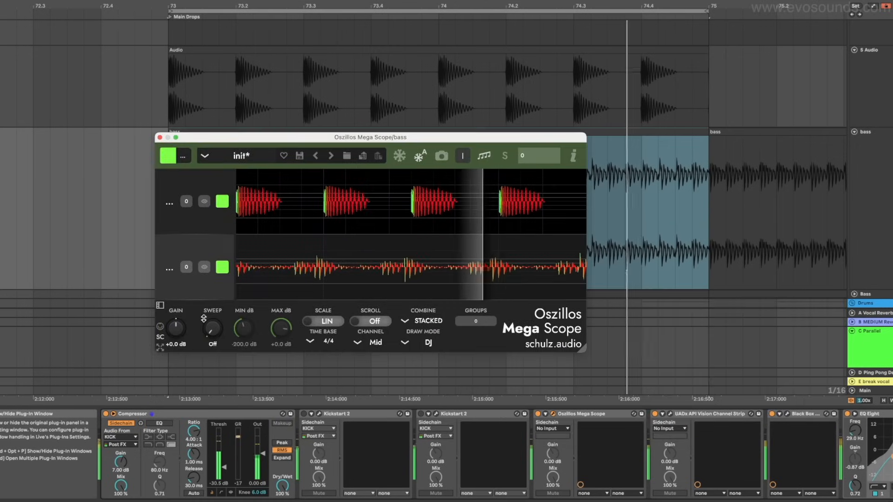
Step: Try Compressor thresholds of 3.01 dB and -57.8 dB against the scope, settle on -25.1 dB, and close the scope
{"action": "left_click_drag", "start_coordinate": [224, 467], "coordinate": [224, 432]}
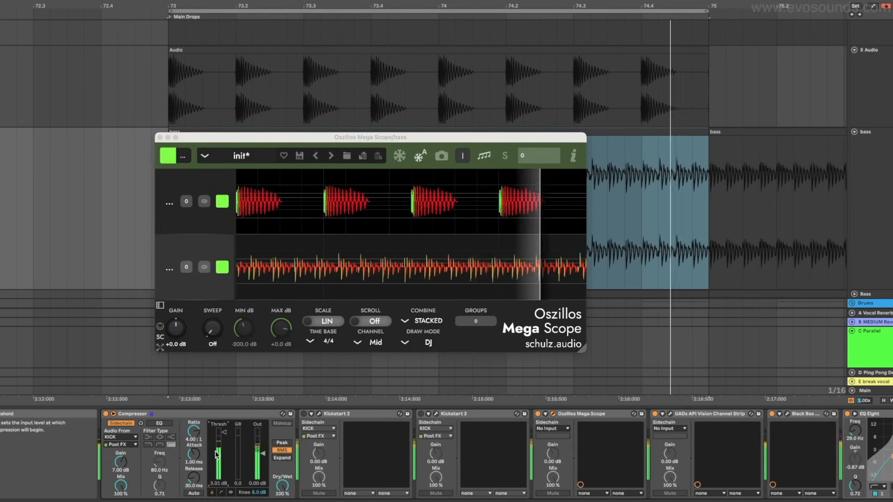
{"action": "left_click_drag", "start_coordinate": [225, 432], "coordinate": [224, 477]}
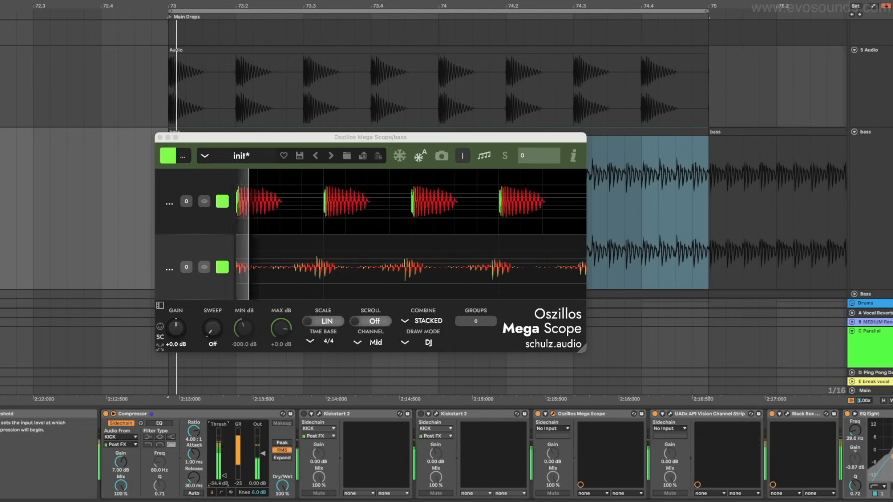
{"action": "key", "text": "space"}
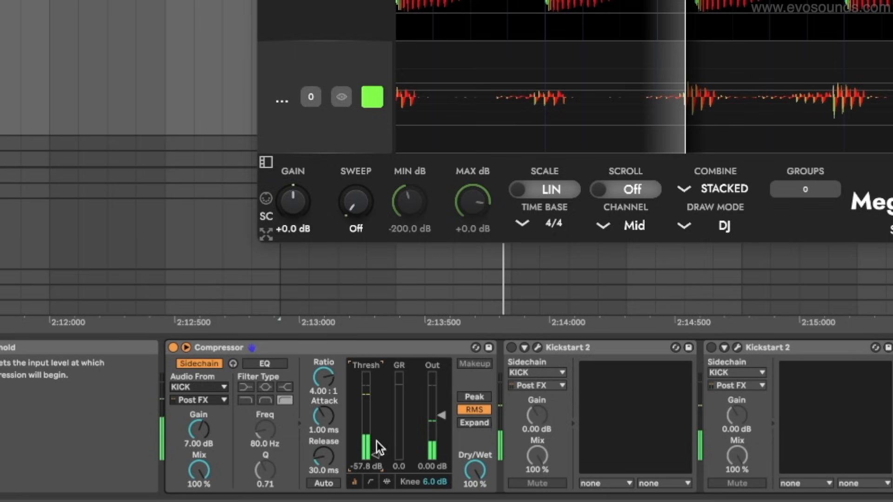
{"action": "left_click_drag", "start_coordinate": [379, 447], "coordinate": [377, 434]}
{"action": "left_click", "coordinate": [269, 1]}
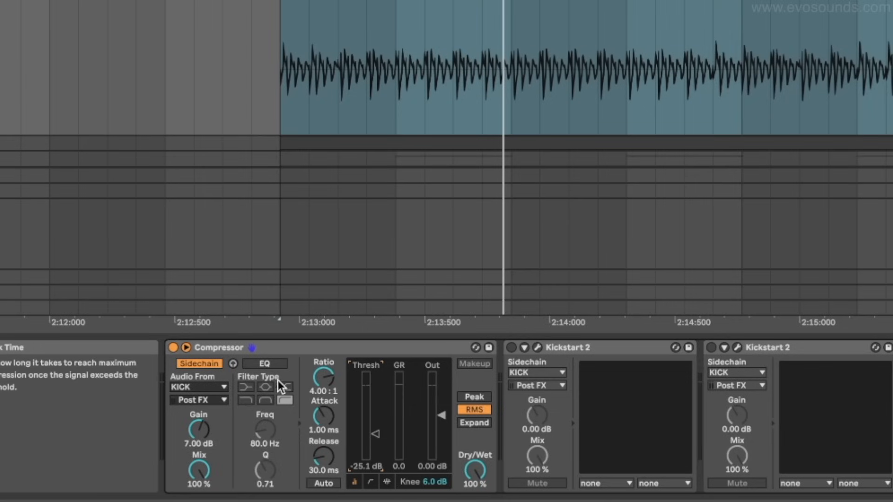
Step: Turn on the Compressor's sidechain EQ and set the high-pass filter frequency to 290 Hz
{"action": "left_click", "coordinate": [258, 365]}
{"action": "left_click_drag", "start_coordinate": [266, 425], "coordinate": [265, 416]}
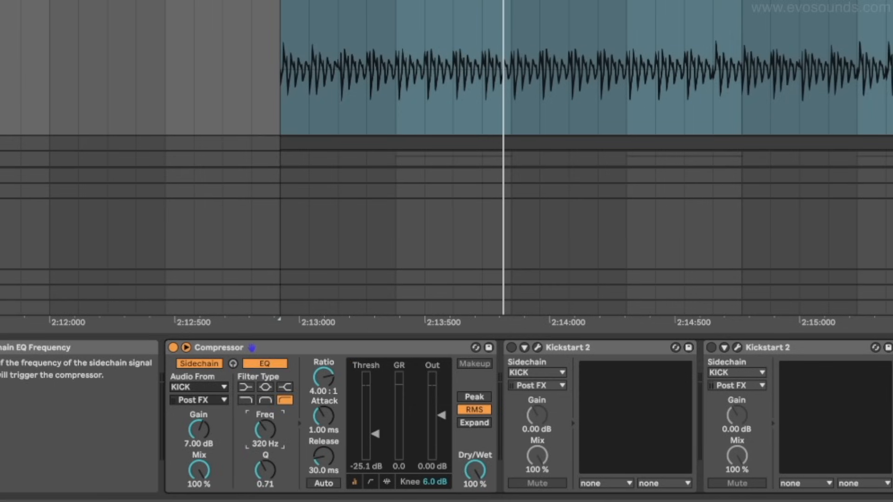
{"action": "left_click_drag", "start_coordinate": [265, 429], "coordinate": [265, 417]}
Step: Play the loop while trying thresholds of -1.85 dB and -43.8 dB, and set the Compressor's release to 41.1 ms
{"action": "left_click_drag", "start_coordinate": [365, 426], "coordinate": [365, 381]}
{"action": "key", "text": "space"}
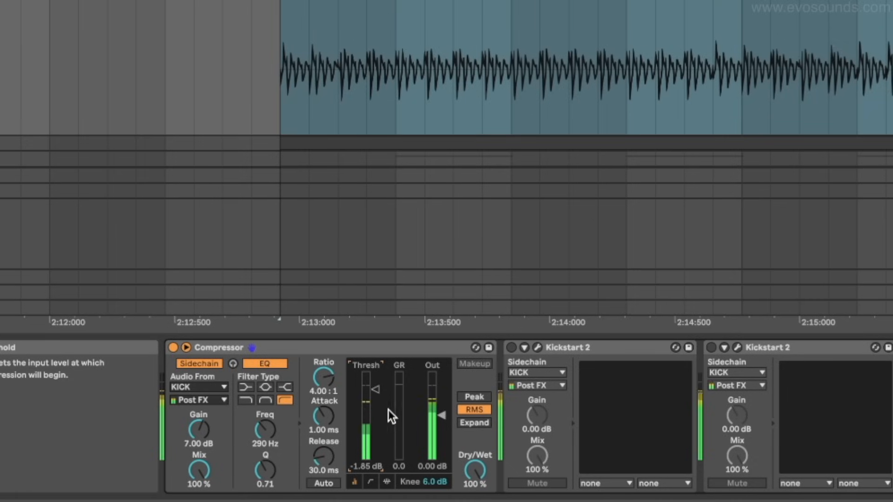
{"action": "left_click_drag", "start_coordinate": [376, 403], "coordinate": [376, 448]}
{"action": "mouse_move", "coordinate": [324, 456]}
{"action": "left_mouse_down"}
{"action": "mouse_move", "coordinate": [324, 440]}
{"action": "mouse_move", "coordinate": [324, 459]}
{"action": "mouse_move", "coordinate": [328, 453]}
{"action": "left_mouse_up"}
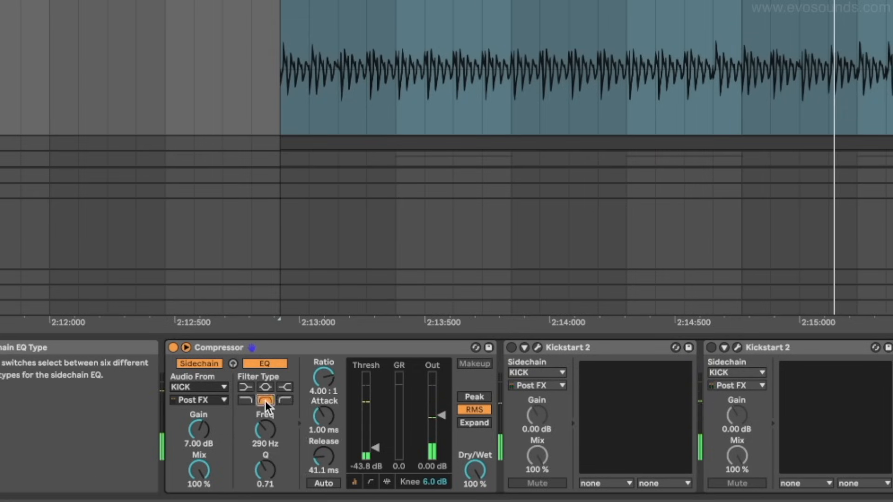
Step: Switch the sidechain EQ to a low-pass filter at 93.3 Hz and set the threshold to -24.3 dB
{"action": "left_click", "coordinate": [246, 398]}
{"action": "left_click_drag", "start_coordinate": [263, 425], "coordinate": [262, 443]}
{"action": "left_click_drag", "start_coordinate": [375, 447], "coordinate": [375, 432]}
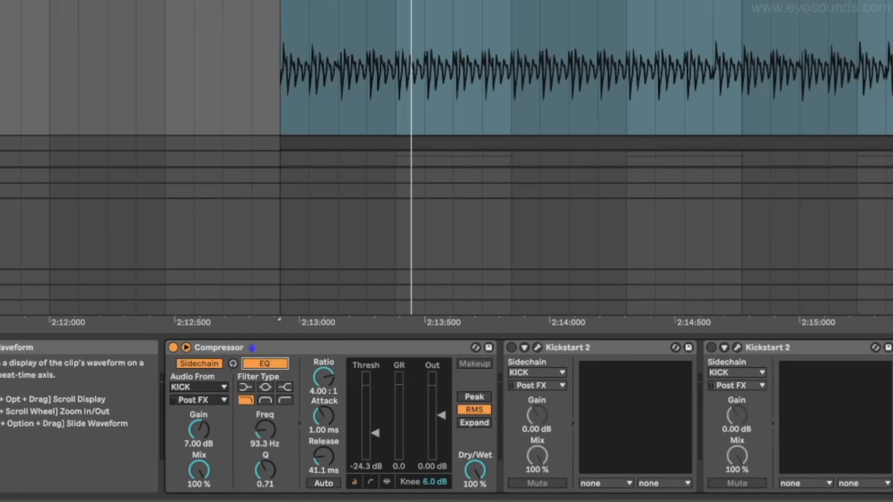
Step: Try moving the first kick hit slightly ahead of bar 73, and undo the move
{"action": "left_click", "coordinate": [148, 70]}
{"action": "left_click_drag", "start_coordinate": [148, 70], "coordinate": [131, 71]}
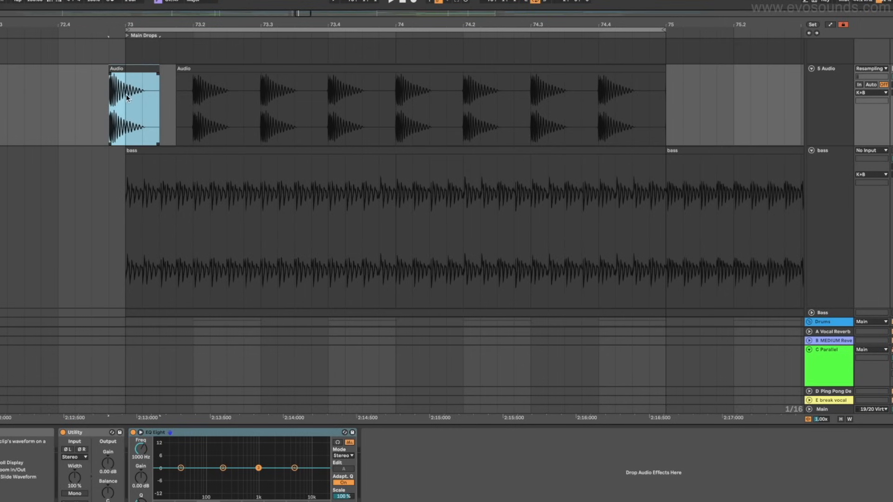
{"action": "key", "text": "ctrl+z"}
Step: Select the bass clip, show the Compressor's activity view with its lookahead setting, and play the loop
{"action": "left_click", "coordinate": [138, 150]}
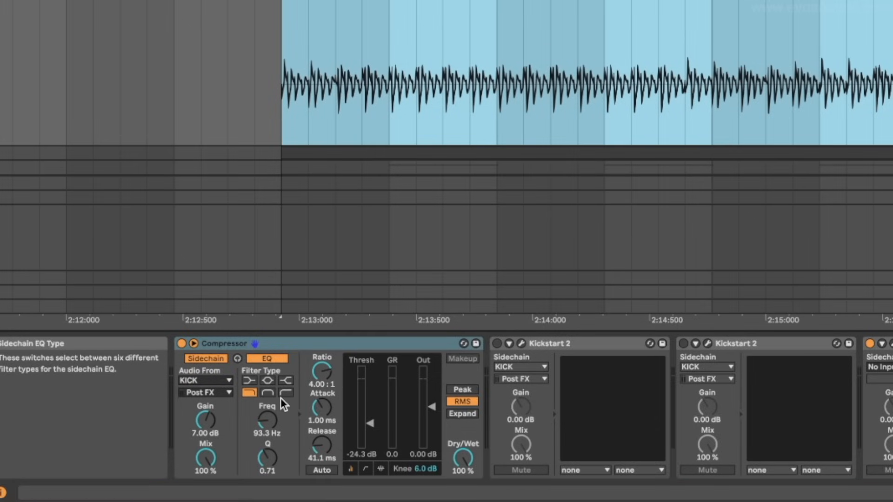
{"action": "left_click", "coordinate": [380, 467]}
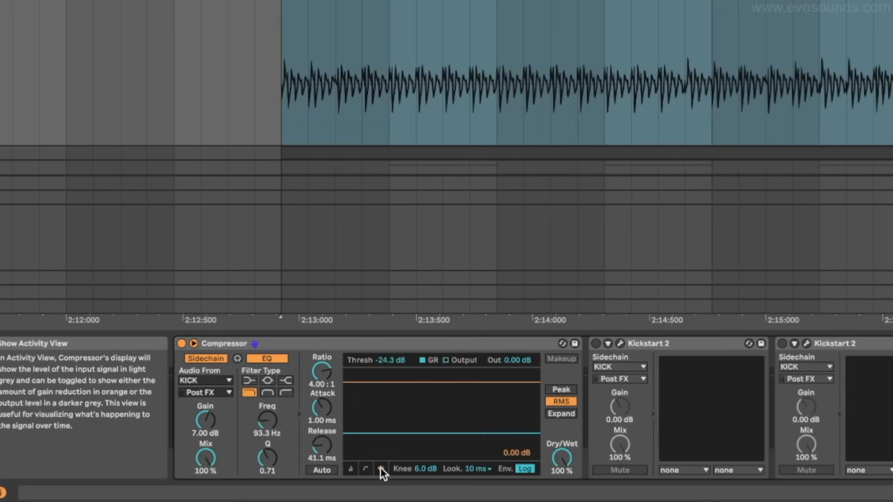
{"action": "left_click", "coordinate": [477, 468]}
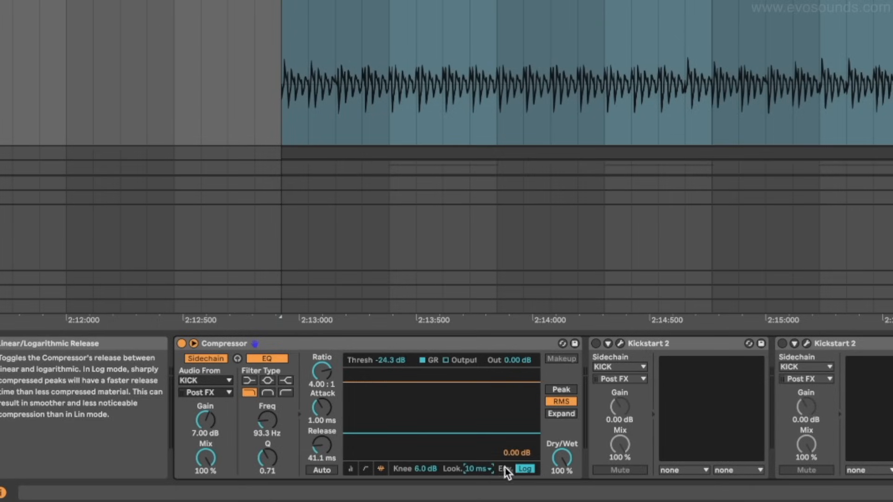
{"action": "left_click", "coordinate": [477, 469]}
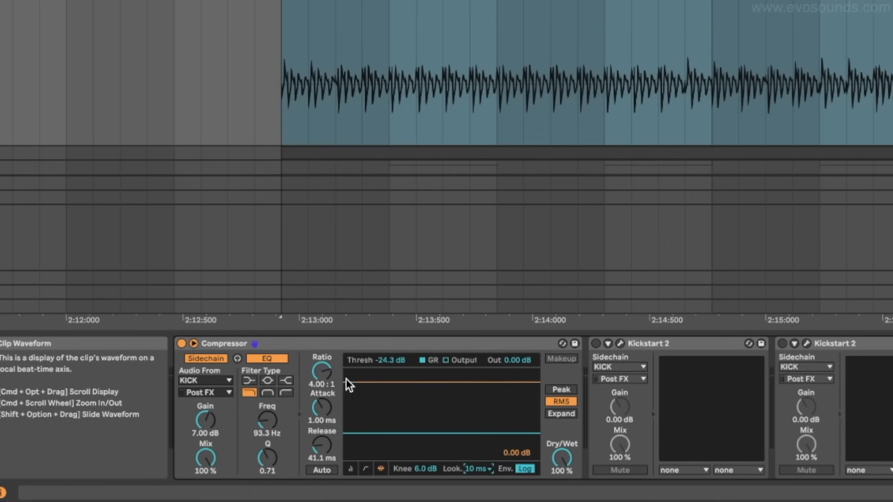
{"action": "key", "text": "space"}
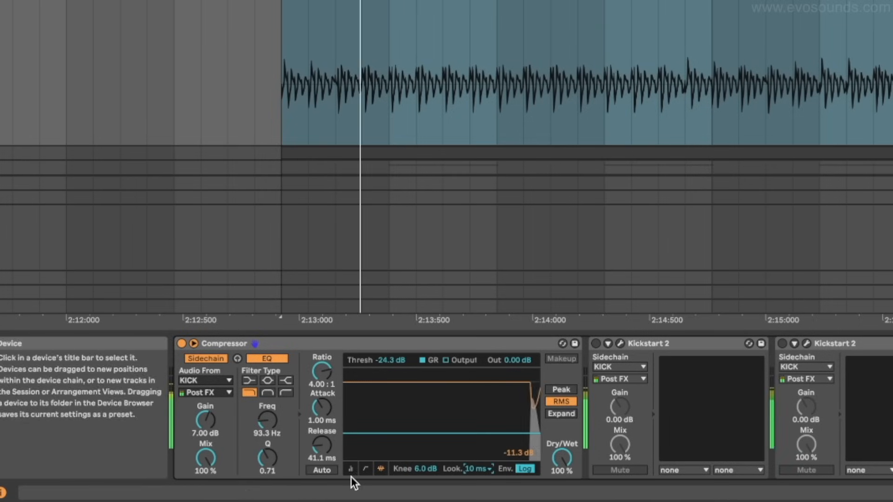
Step: Set the Compressor's lookahead to 0 ms and return its display to the level meters
{"action": "left_click", "coordinate": [478, 470]}
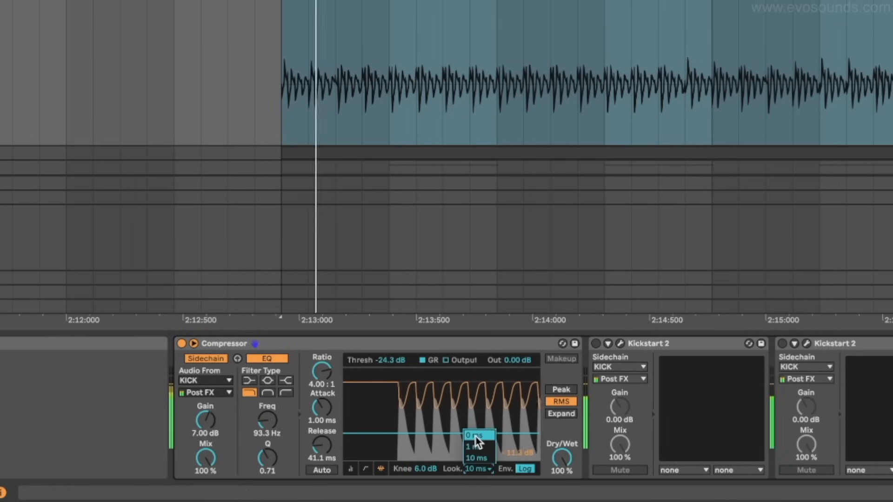
{"action": "left_click", "coordinate": [474, 436]}
{"action": "left_click", "coordinate": [351, 470]}
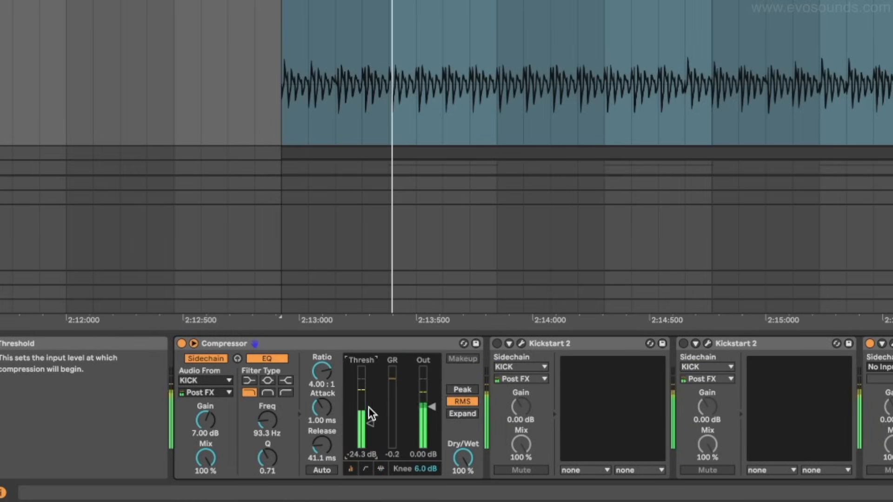
Step: Open the first Kickstart 2 on the bass, turn off its band limit, and shift the ducking curve slightly earlier
{"action": "left_click", "coordinate": [317, 343]}
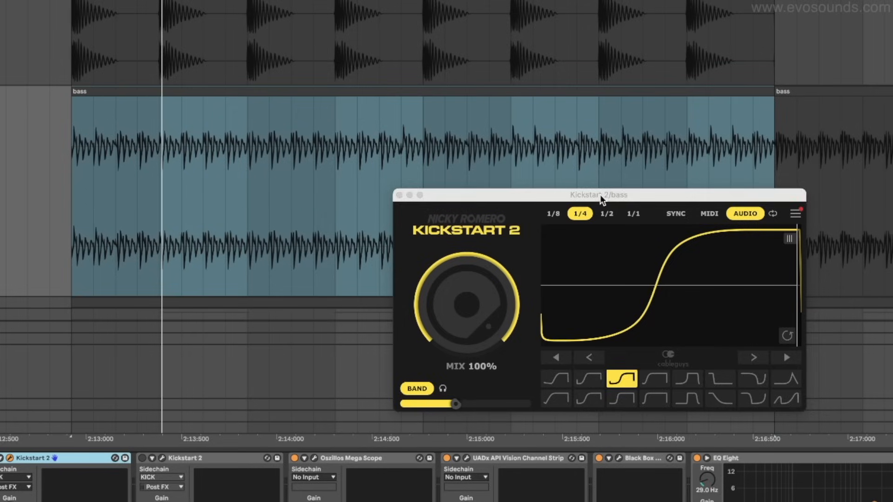
{"action": "left_click_drag", "start_coordinate": [600, 194], "coordinate": [376, 95]}
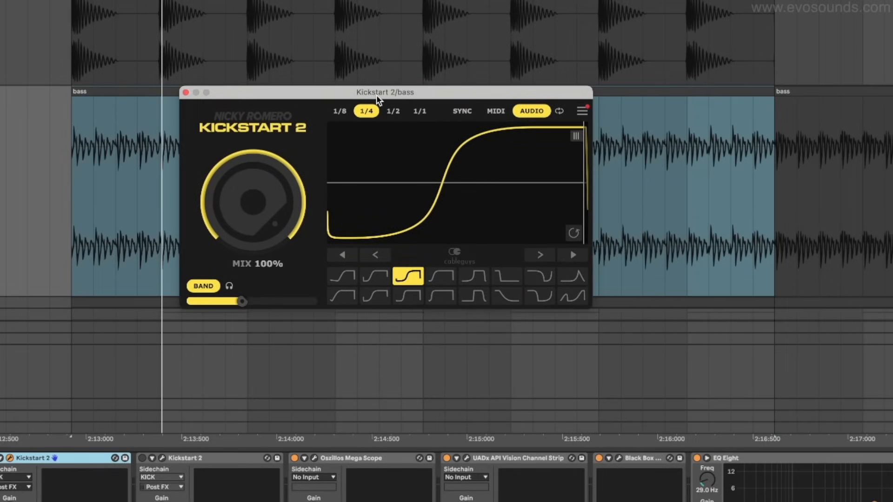
{"action": "left_click", "coordinate": [203, 286]}
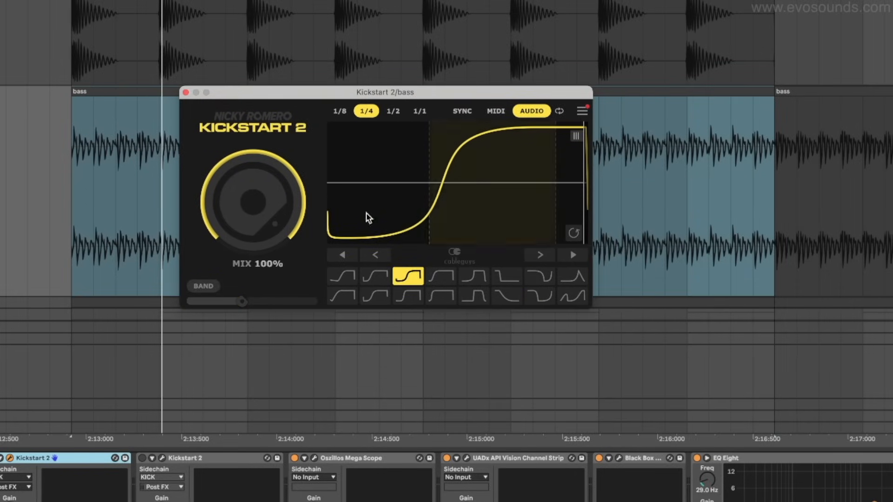
{"action": "left_click_drag", "start_coordinate": [492, 182], "coordinate": [484, 183]}
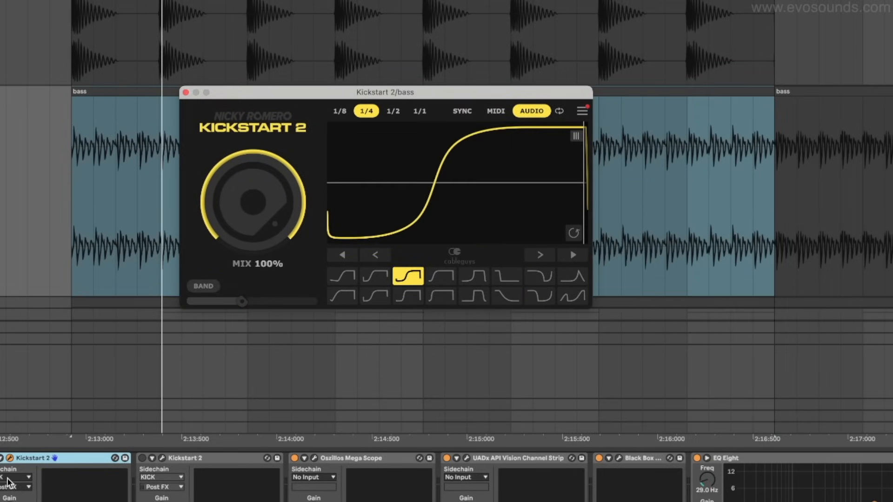
Step: Play the loop and fine-tune the ducking curve's timing so the bass rises as the kick tail fades
{"action": "key", "text": "space"}
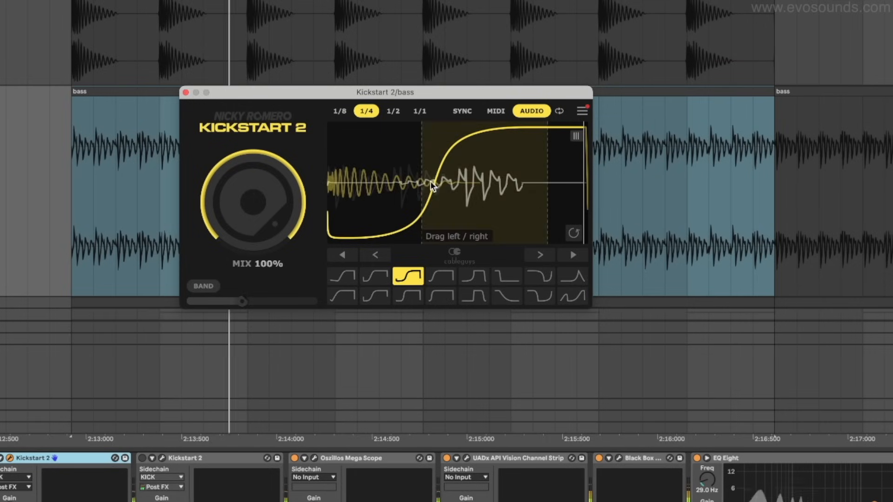
{"action": "mouse_move", "coordinate": [480, 183]}
{"action": "left_mouse_down"}
{"action": "mouse_move", "coordinate": [472, 182]}
{"action": "mouse_move", "coordinate": [487, 183]}
{"action": "left_mouse_up"}
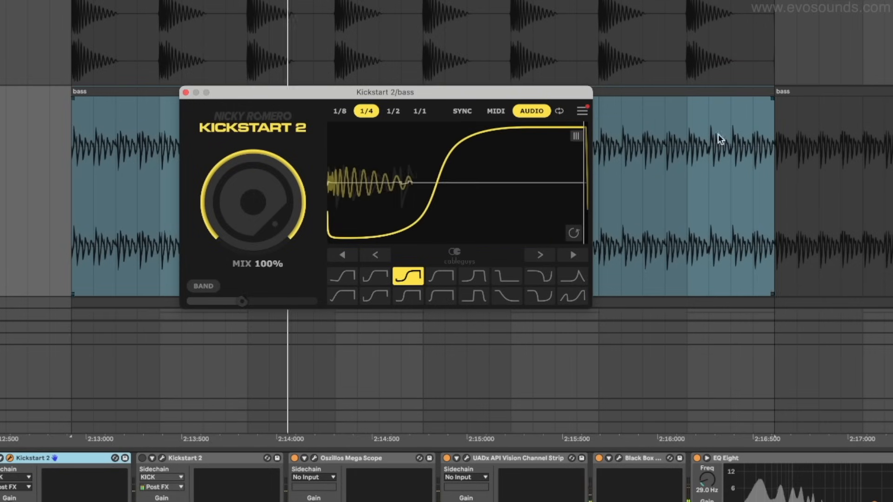
{"action": "scroll", "coordinate": [603, 194], "scroll_direction": "up", "scroll_amount": 3}
{"action": "scroll", "coordinate": [604, 193], "scroll_direction": "down", "scroll_amount": 1}
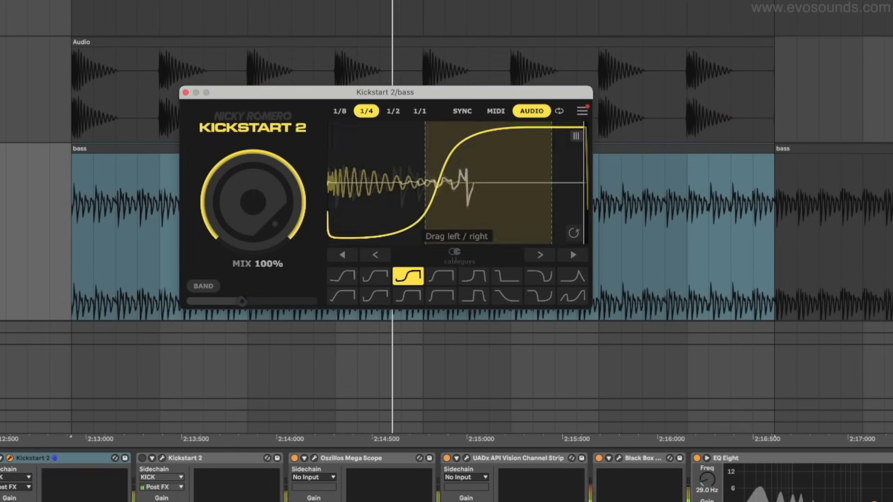
{"action": "left_click_drag", "start_coordinate": [430, 182], "coordinate": [429, 179]}
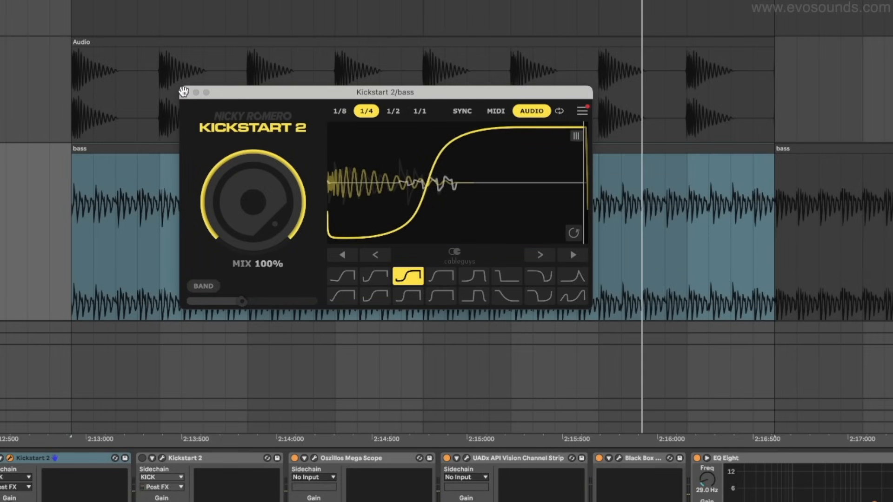
Step: Select the bass clip and replay the loop to examine how the kick and bass waveforms overlap in Kickstart 2
{"action": "left_click", "coordinate": [122, 41]}
{"action": "left_click", "coordinate": [115, 157]}
{"action": "left_click", "coordinate": [108, 147]}
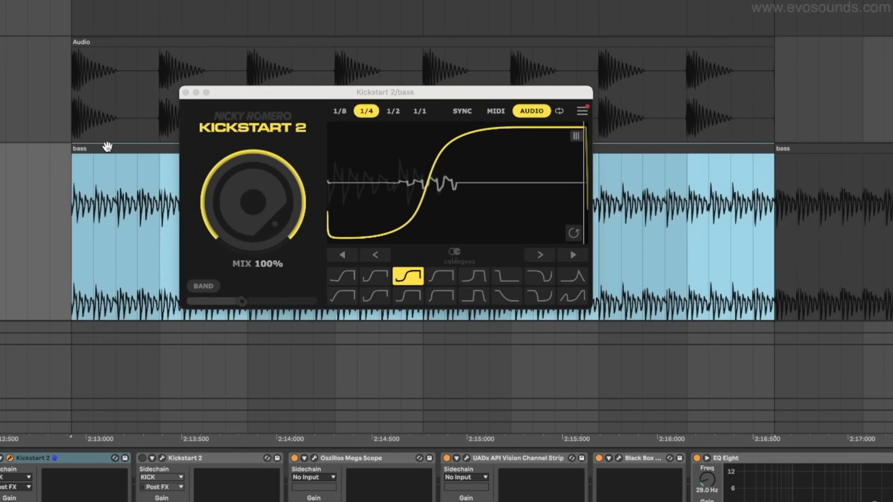
{"action": "left_click", "coordinate": [889, 205]}
{"action": "left_click", "coordinate": [889, 88]}
{"action": "left_click", "coordinate": [889, 205]}
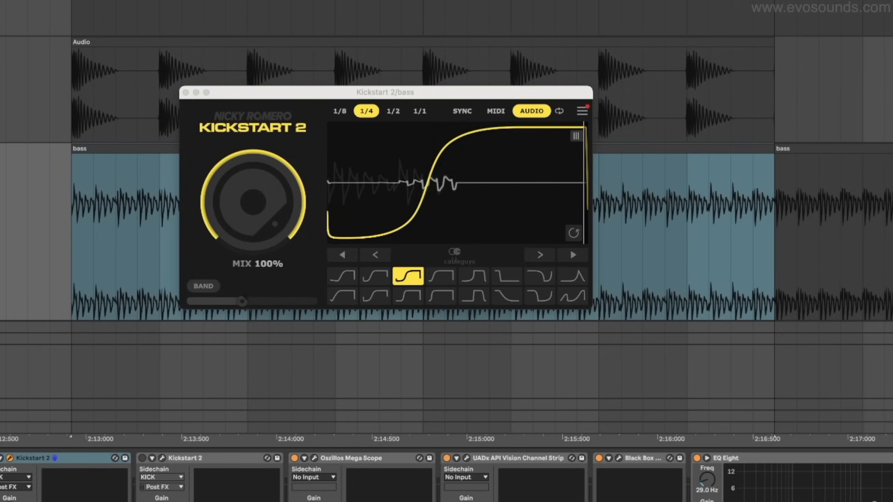
{"action": "left_click", "coordinate": [433, 177]}
{"action": "key", "text": "space"}
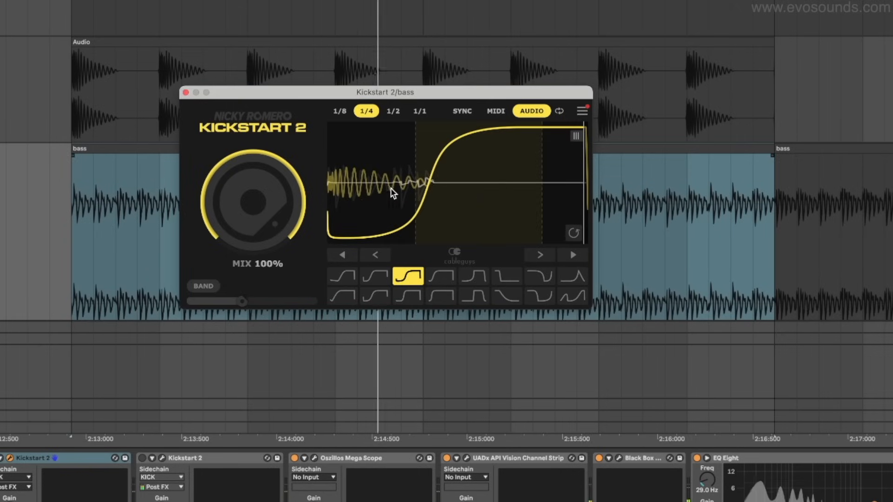
Step: Limit Kickstart 2's ducking to the low band, lower the band frequency slightly, and audition it
{"action": "left_click", "coordinate": [202, 287]}
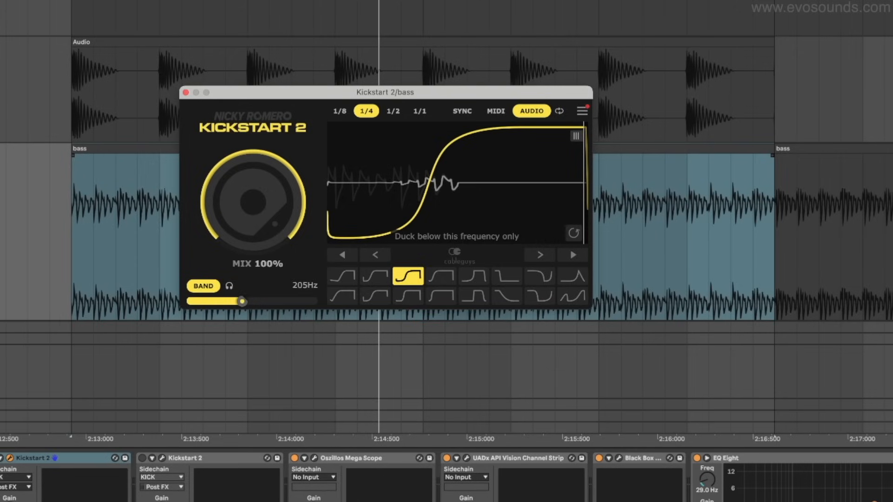
{"action": "left_click_drag", "start_coordinate": [242, 302], "coordinate": [240, 301]}
{"action": "key", "text": "space"}
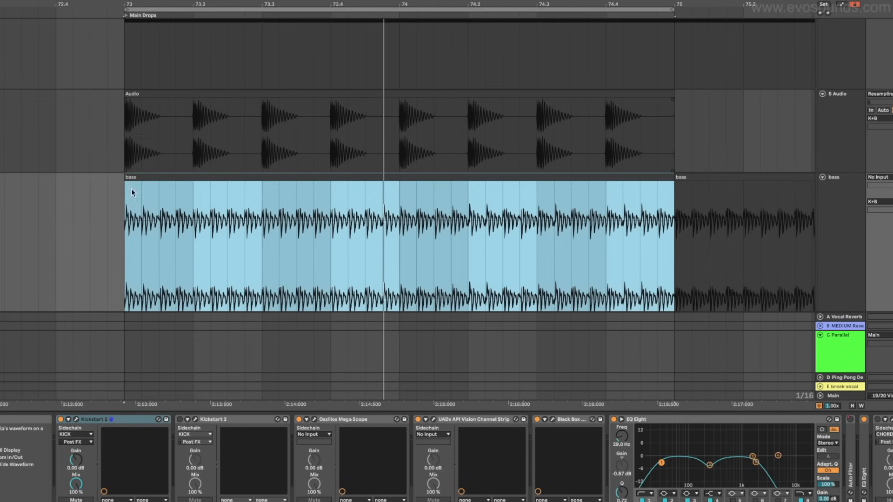
Step: Inspect the first kick and bass waveforms at bar 73, play the loop, and select the bass track
{"action": "scroll", "coordinate": [131, 188], "scroll_direction": "up", "scroll_amount": 10}
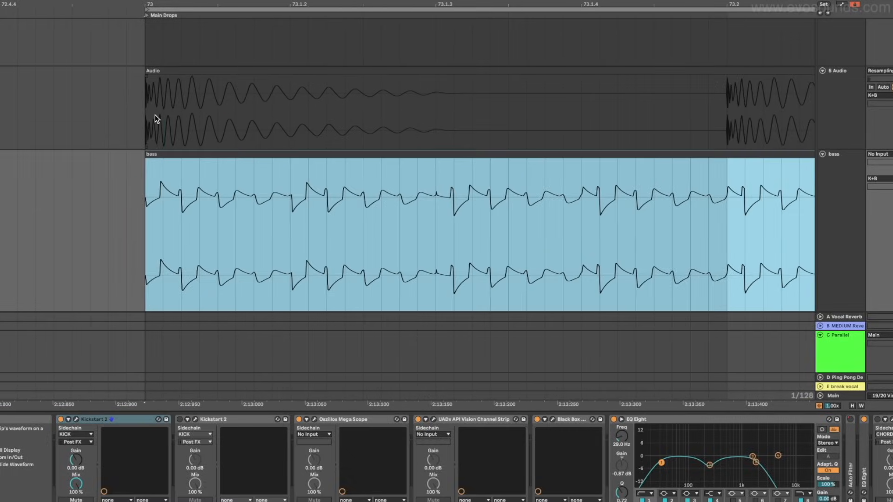
{"action": "left_click", "coordinate": [155, 115]}
{"action": "left_click", "coordinate": [147, 117]}
{"action": "scroll", "coordinate": [147, 117], "scroll_direction": "down", "scroll_amount": 10}
{"action": "key", "text": "space"}
{"action": "left_click", "coordinate": [193, 154]}
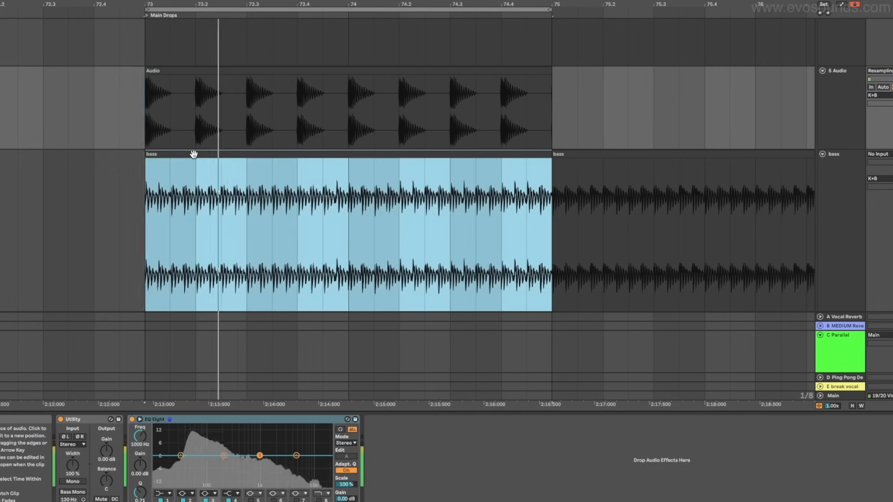
{"action": "left_click", "coordinate": [809, 180]}
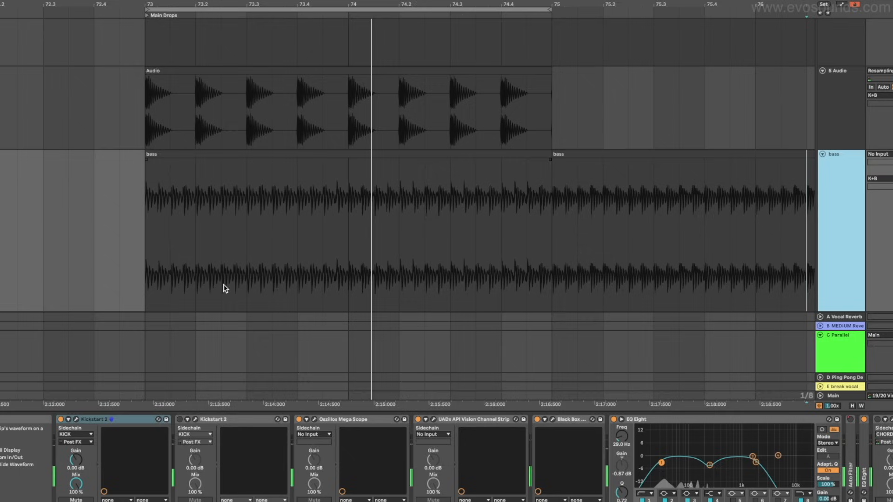
Step: Enable and open the bass track's second Kickstart 2, and shorten its ducking curve to a brief dip
{"action": "left_click", "coordinate": [179, 419]}
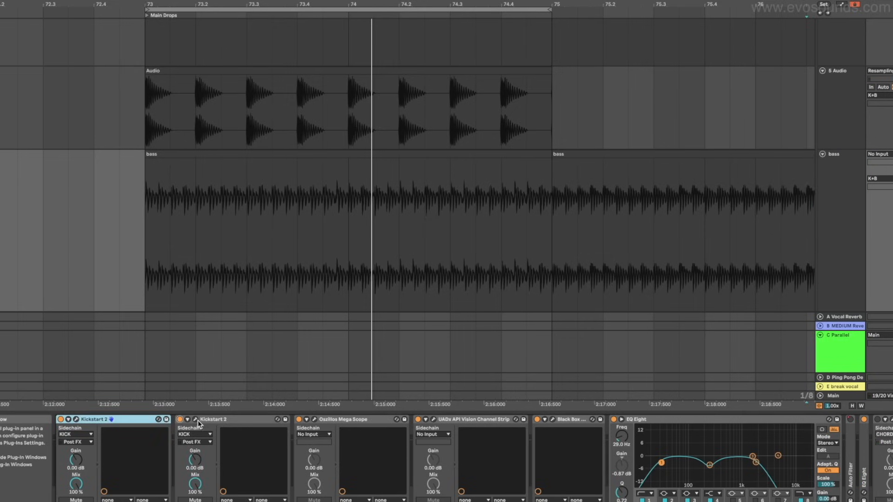
{"action": "left_click", "coordinate": [195, 420]}
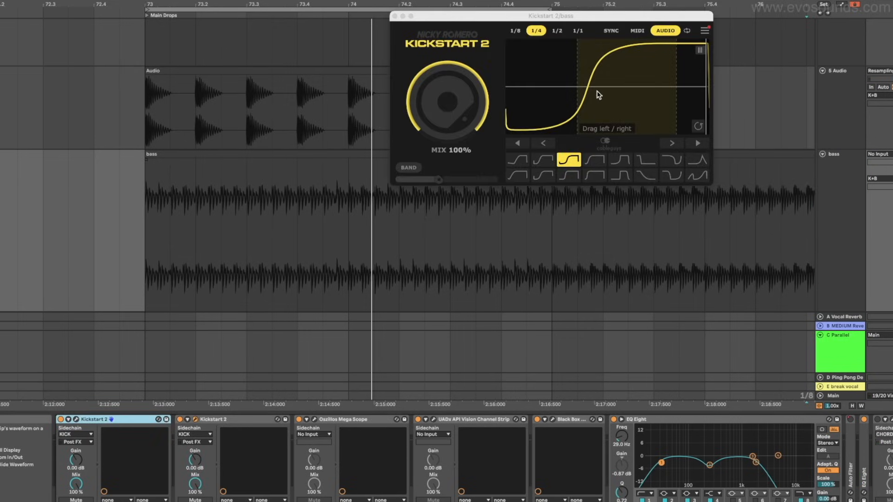
{"action": "left_click", "coordinate": [576, 123]}
{"action": "left_click_drag", "start_coordinate": [577, 123], "coordinate": [516, 123]}
{"action": "left_click_drag", "start_coordinate": [527, 88], "coordinate": [528, 88]}
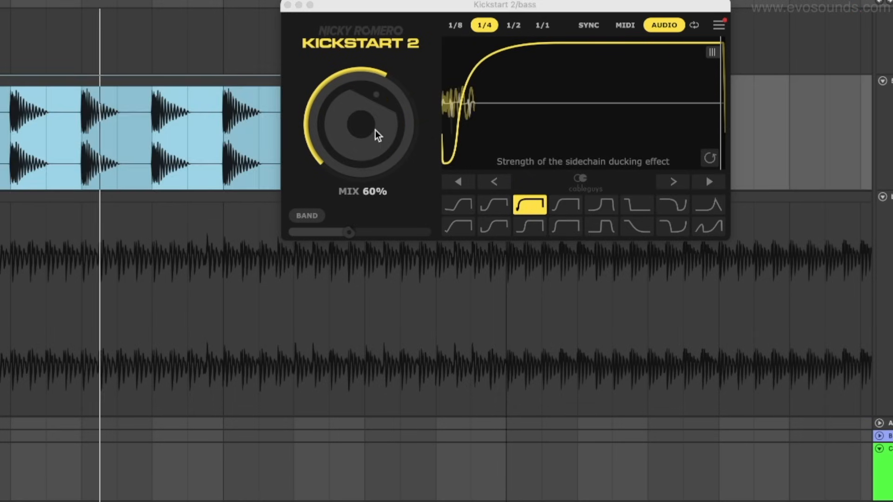
Step: Try a slightly longer ducking curve on the bass with the mix at 64%, and reduce the mix to 58%
{"action": "left_click_drag", "start_coordinate": [375, 130], "coordinate": [376, 126]}
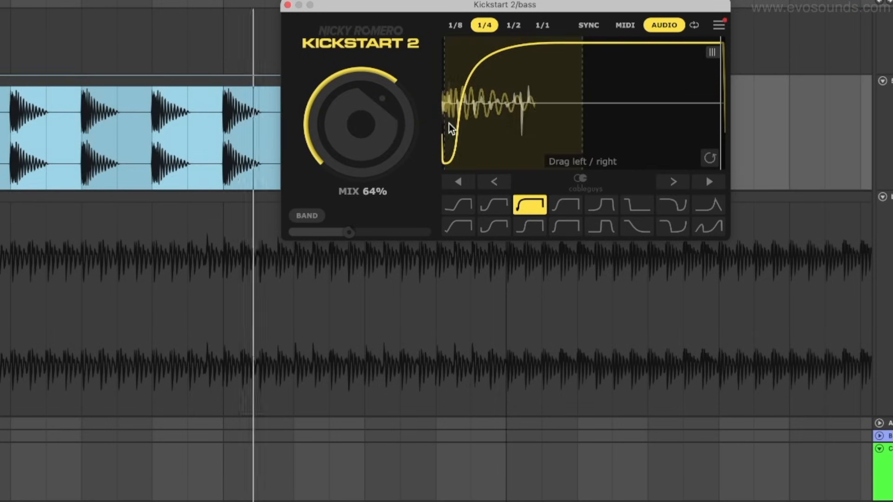
{"action": "left_click_drag", "start_coordinate": [461, 124], "coordinate": [472, 124]}
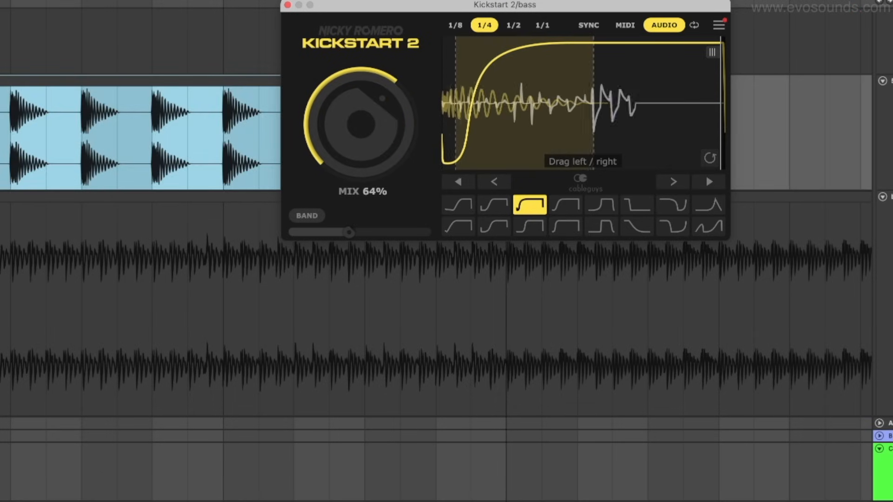
{"action": "left_click_drag", "start_coordinate": [368, 152], "coordinate": [365, 156]}
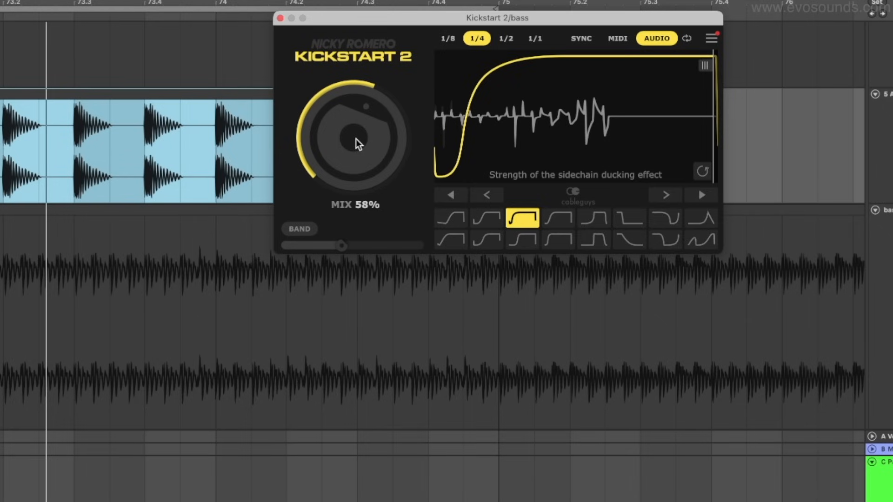
Step: Raise the bass Kickstart 2 mix to 100% and lengthen its ducking curve well past the kick's attack
{"action": "left_click_drag", "start_coordinate": [346, 157], "coordinate": [346, 121]}
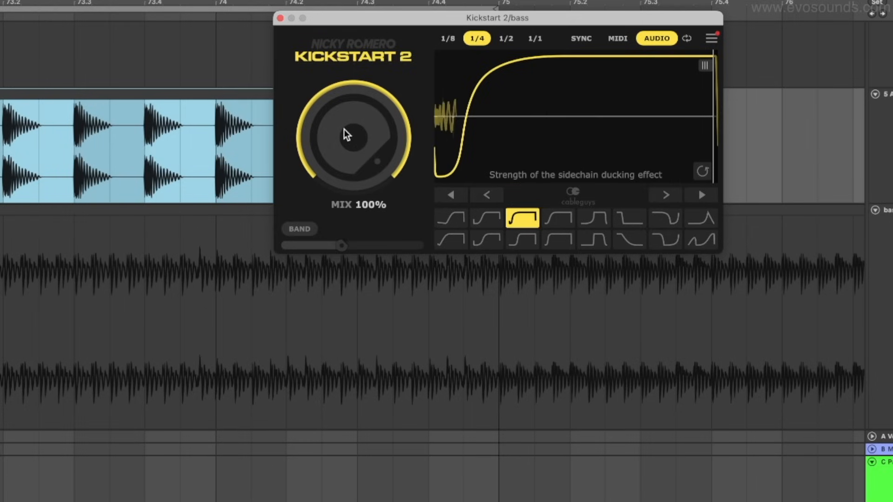
{"action": "left_click_drag", "start_coordinate": [458, 22], "coordinate": [294, 95]}
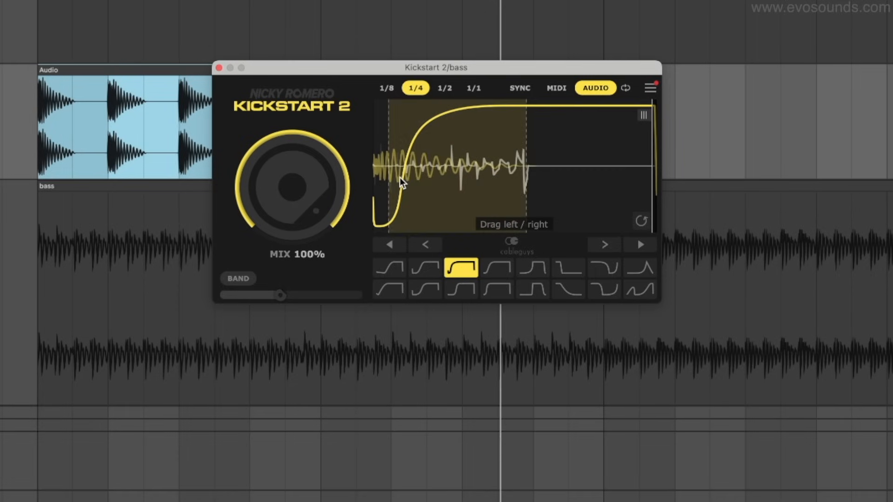
{"action": "left_click_drag", "start_coordinate": [400, 177], "coordinate": [476, 178]}
Step: Set the bass Kickstart 2 mix to 68%, shorten its ducking curve slightly, and close the plug-in window
{"action": "mouse_move", "coordinate": [281, 176]}
{"action": "left_mouse_down"}
{"action": "mouse_move", "coordinate": [280, 203]}
{"action": "mouse_move", "coordinate": [273, 162]}
{"action": "left_mouse_up"}
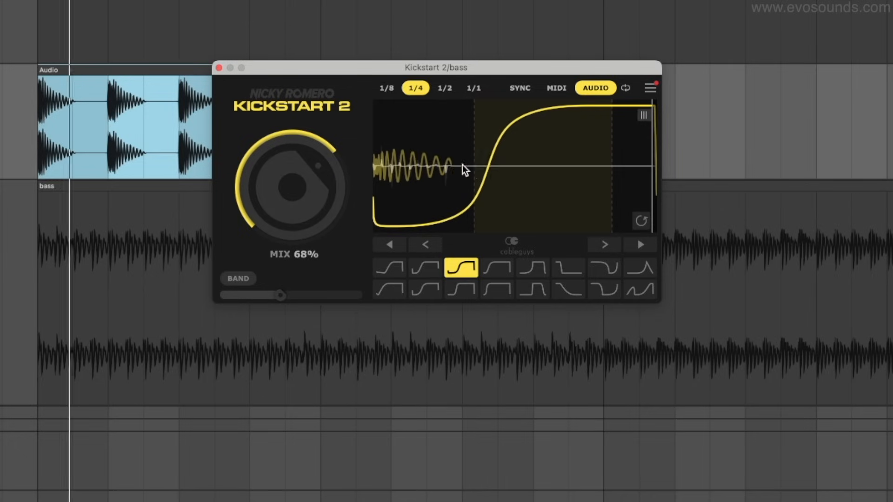
{"action": "left_click_drag", "start_coordinate": [463, 166], "coordinate": [450, 165]}
{"action": "left_click_drag", "start_coordinate": [530, 166], "coordinate": [471, 167]}
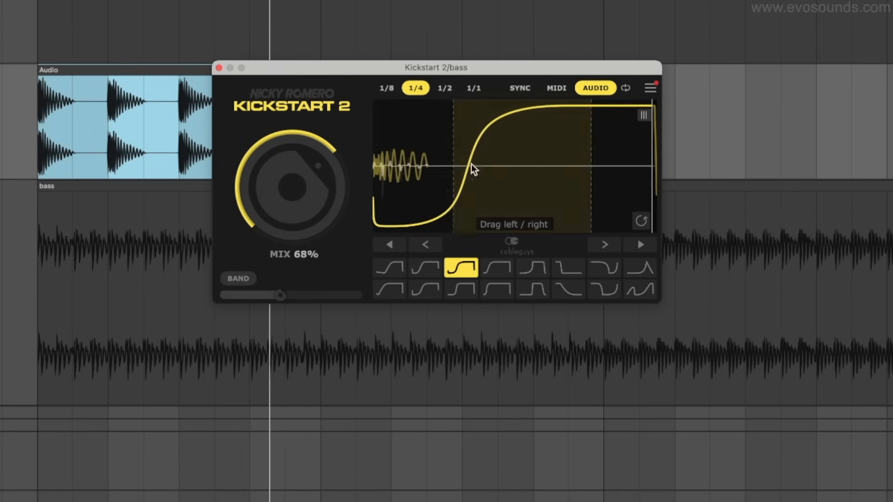
{"action": "left_click", "coordinate": [219, 68]}
Step: Go to the vocals in the main drop, open Kickstart 2 on Drop Vocals, and select that track
{"action": "scroll", "coordinate": [597, 270], "scroll_direction": "down", "scroll_amount": 5}
{"action": "scroll", "coordinate": [597, 270], "scroll_direction": "right", "scroll_amount": 3}
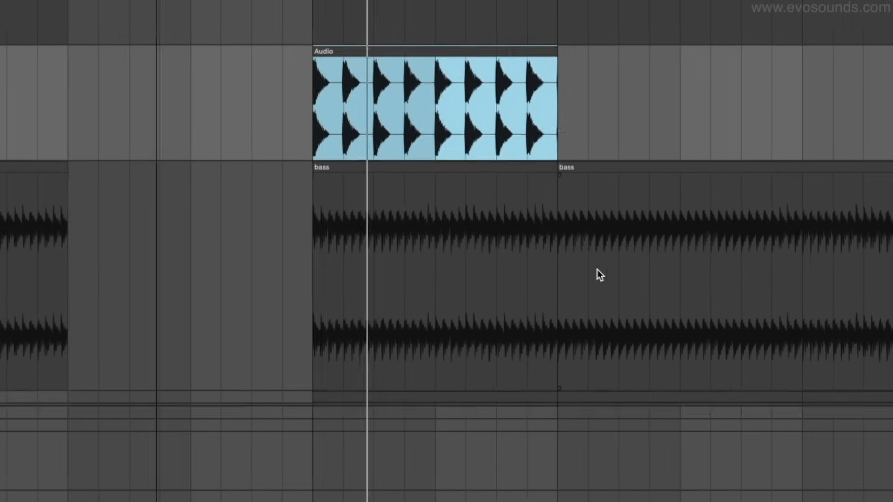
{"action": "left_click", "coordinate": [404, 157]}
{"action": "key", "text": "Tab"}
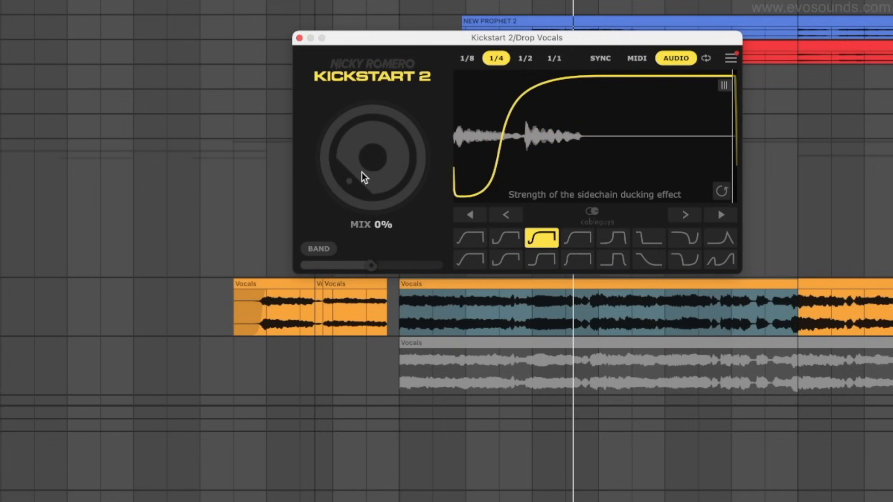
{"action": "left_click", "coordinate": [116, 307]}
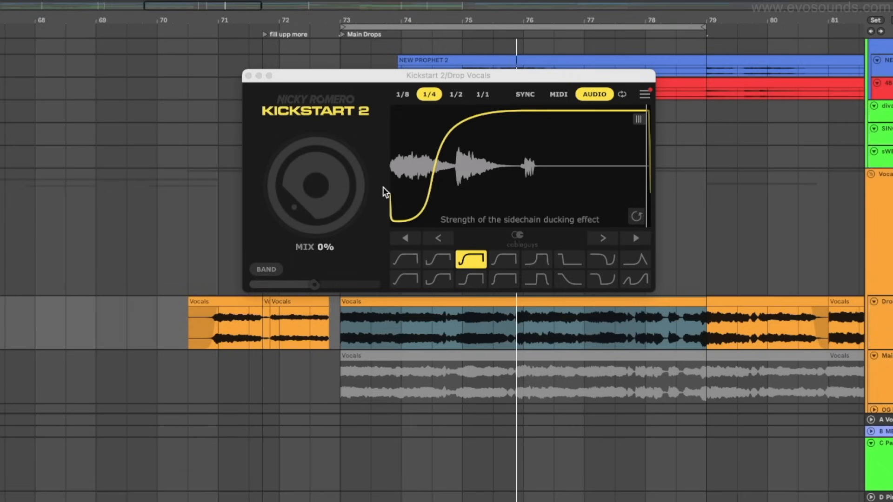
{"action": "left_click", "coordinate": [433, 190]}
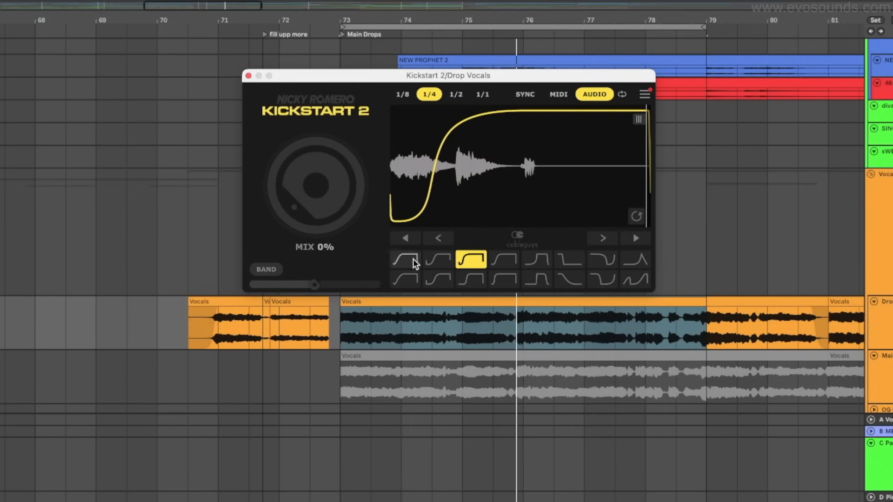
{"action": "left_click", "coordinate": [480, 383]}
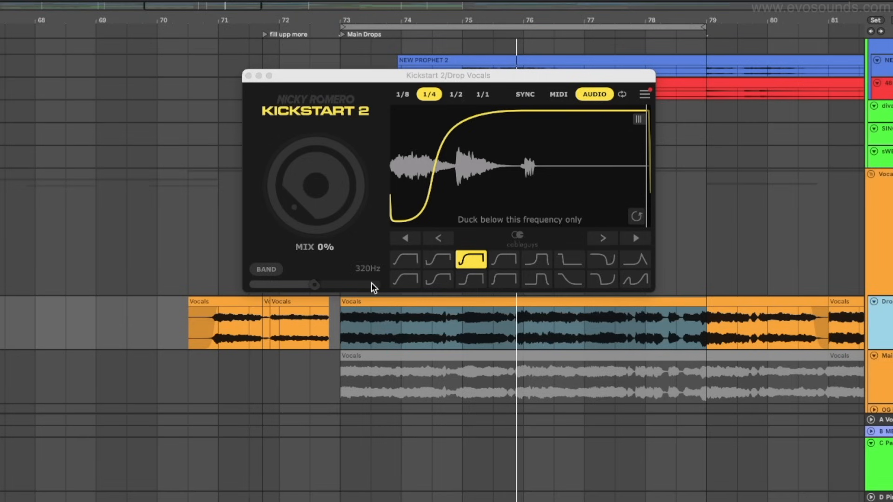
Step: Audition the vocal ducking at 100% mix, then shorten its curve and set the mix to 50%
{"action": "left_click_drag", "start_coordinate": [292, 215], "coordinate": [292, 135]}
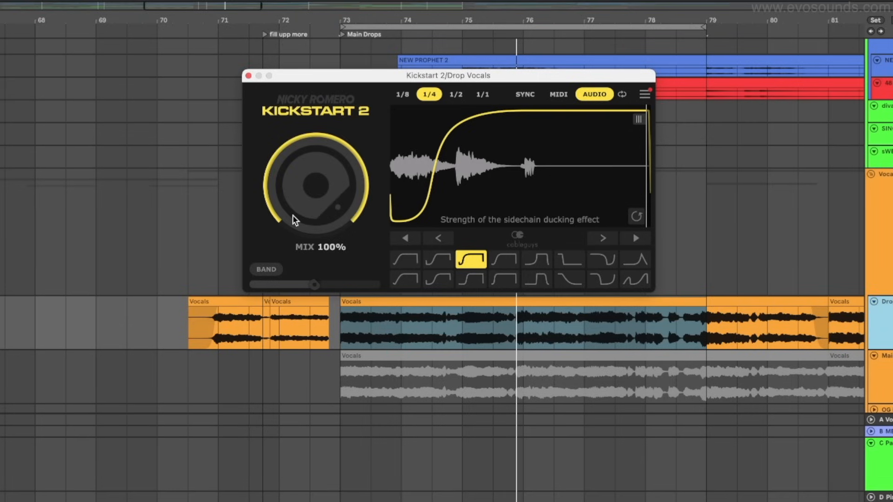
{"action": "key", "text": "space"}
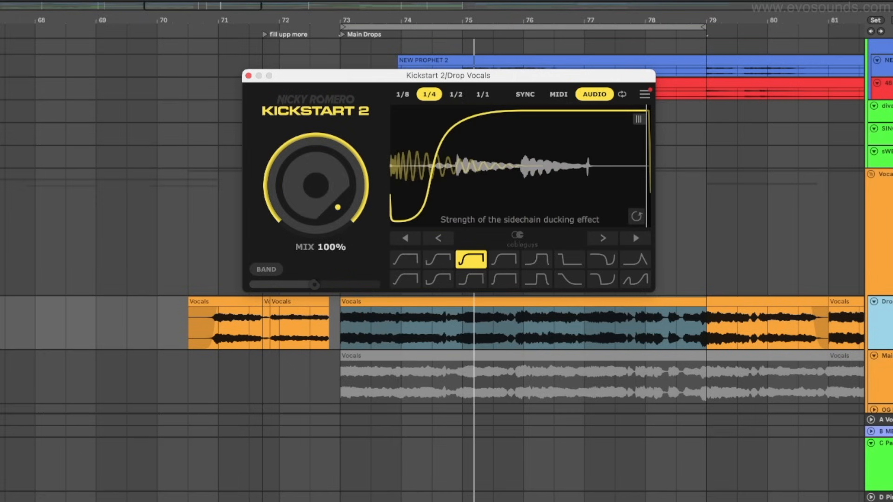
{"action": "left_click_drag", "start_coordinate": [316, 186], "coordinate": [316, 208]}
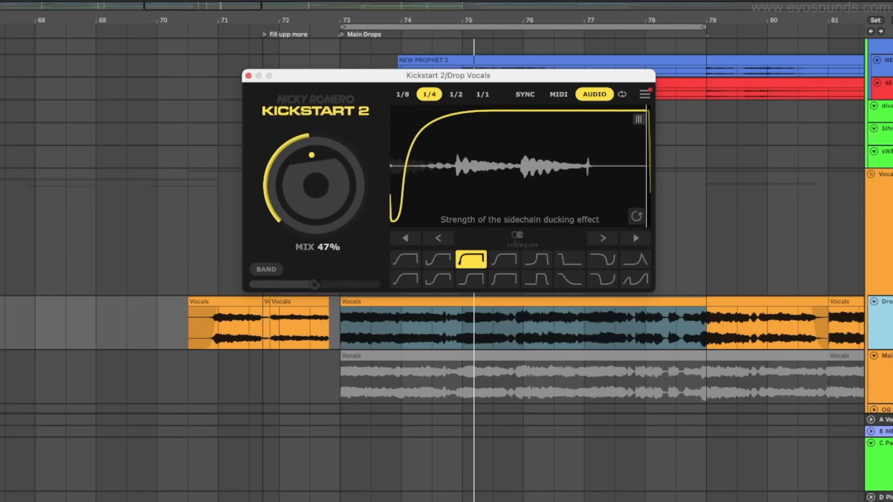
{"action": "left_click_drag", "start_coordinate": [337, 185], "coordinate": [330, 179]}
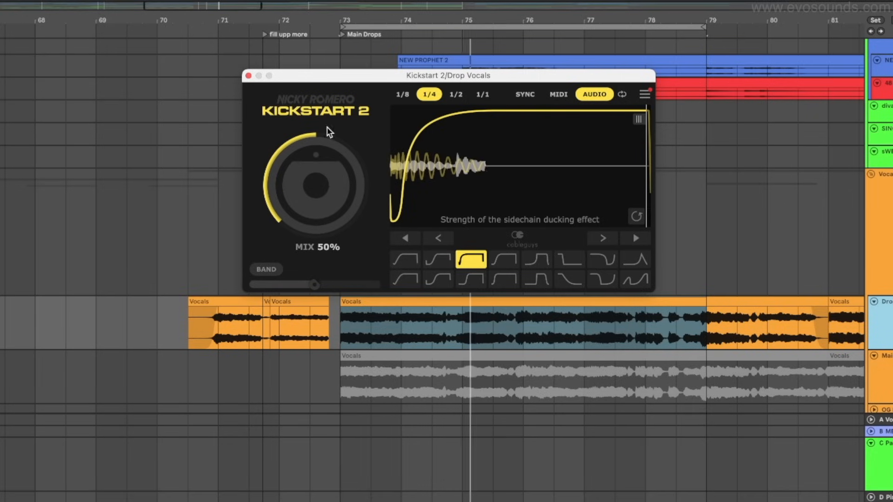
Step: Close the Kickstart 2 window and insert a Compressor between soothe2 and Kickstart 2 on Drop Vocals
{"action": "left_click", "coordinate": [248, 76]}
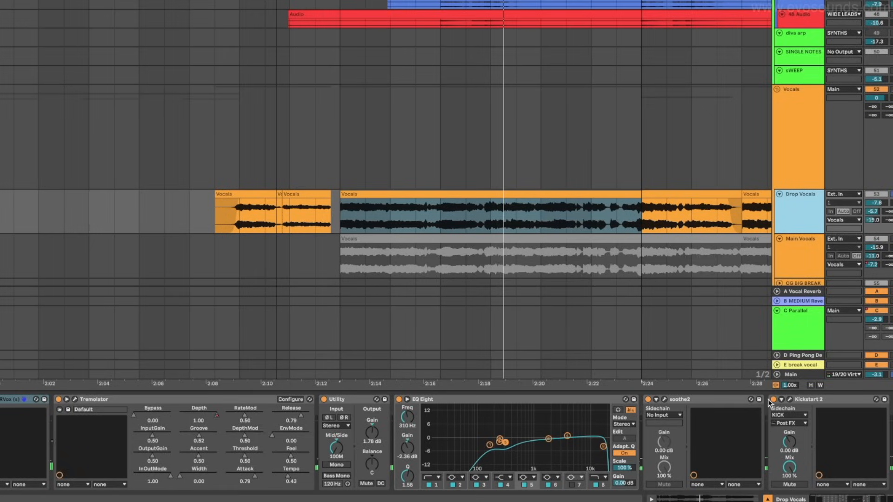
{"action": "left_click", "coordinate": [769, 401]}
{"action": "key", "text": "super+f"}
{"action": "type", "text": "comp"}
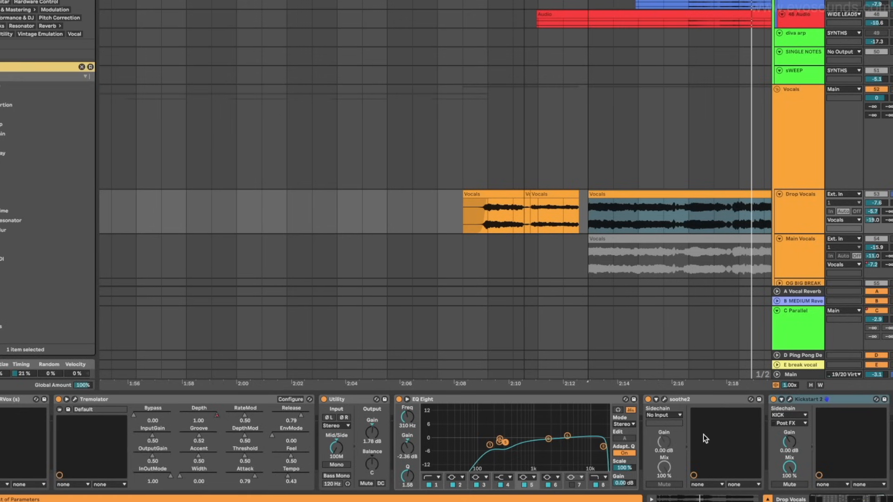
{"action": "left_click_drag", "start_coordinate": [2, 96], "coordinate": [746, 441]}
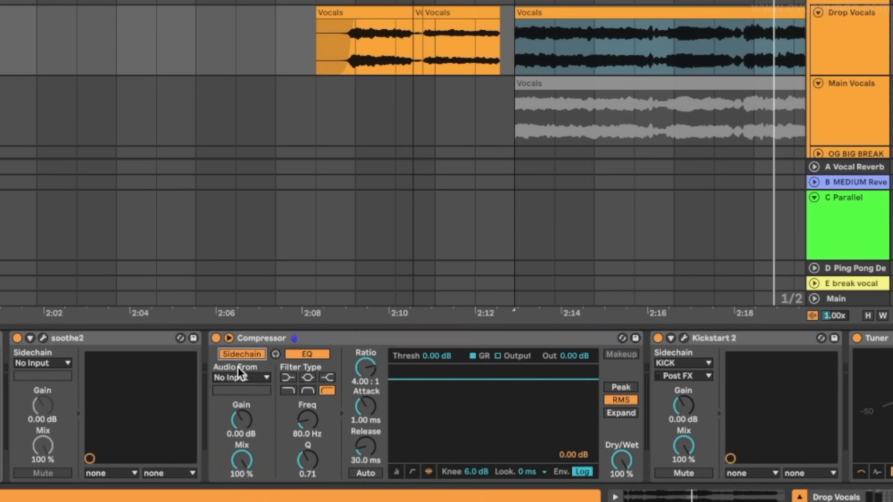
Step: Sidechain the Drop Vocals Compressor from KICK, set the sidechain EQ frequency to 1.05 kHz, and switch to the compact meter view
{"action": "left_click", "coordinate": [239, 376]}
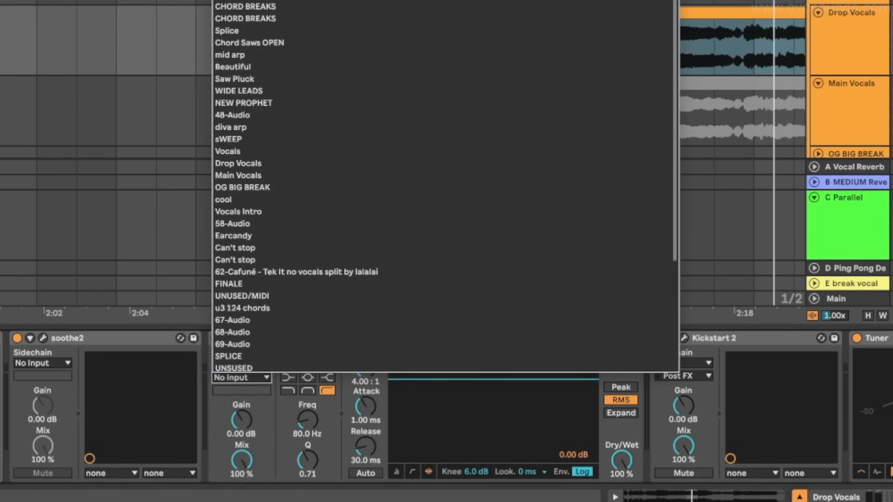
{"action": "left_click", "coordinate": [232, 1]}
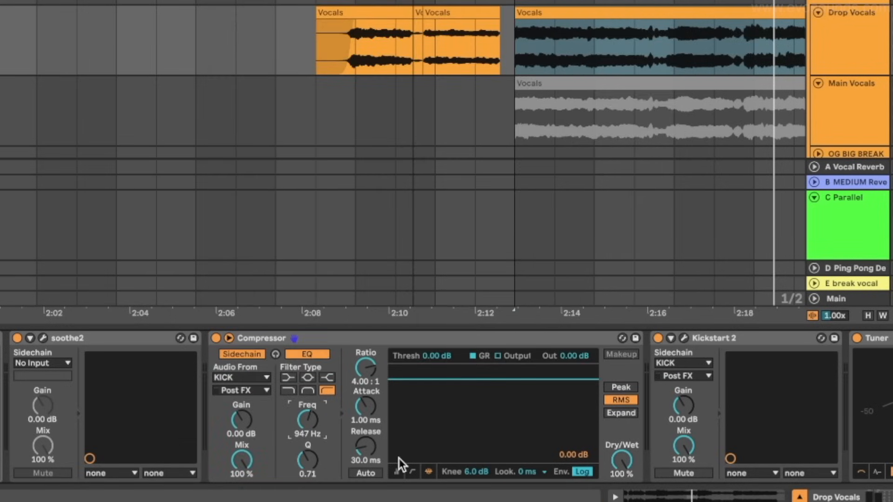
{"action": "left_click", "coordinate": [398, 469]}
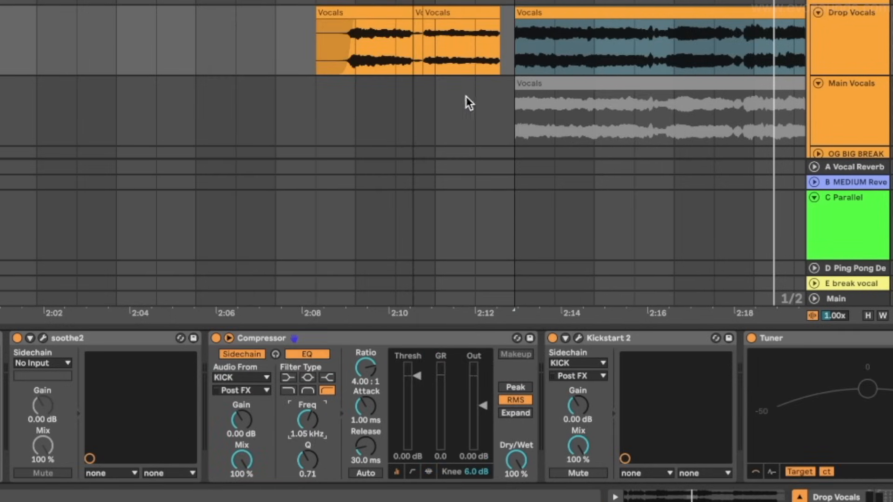
Step: Play the main drop, raise the Compressor's sidechain gain to 11.9 dB, and switch its detection to Peak
{"action": "scroll", "coordinate": [478, 73], "scroll_direction": "right", "scroll_amount": 10}
{"action": "scroll", "coordinate": [478, 74], "scroll_direction": "up", "scroll_amount": 2}
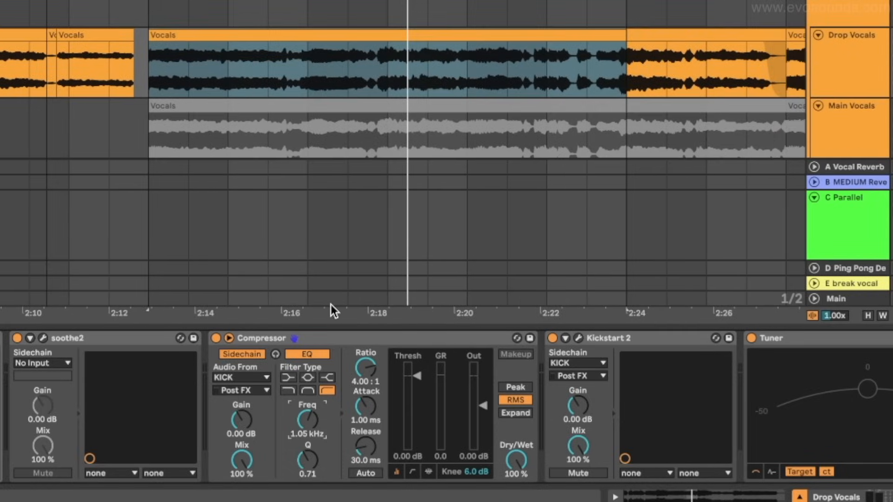
{"action": "key", "text": "space"}
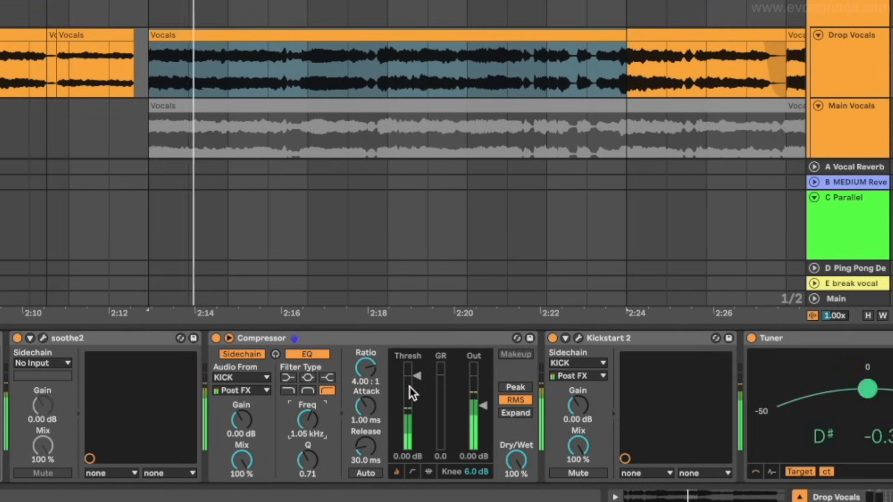
{"action": "left_click_drag", "start_coordinate": [241, 420], "coordinate": [241, 377]}
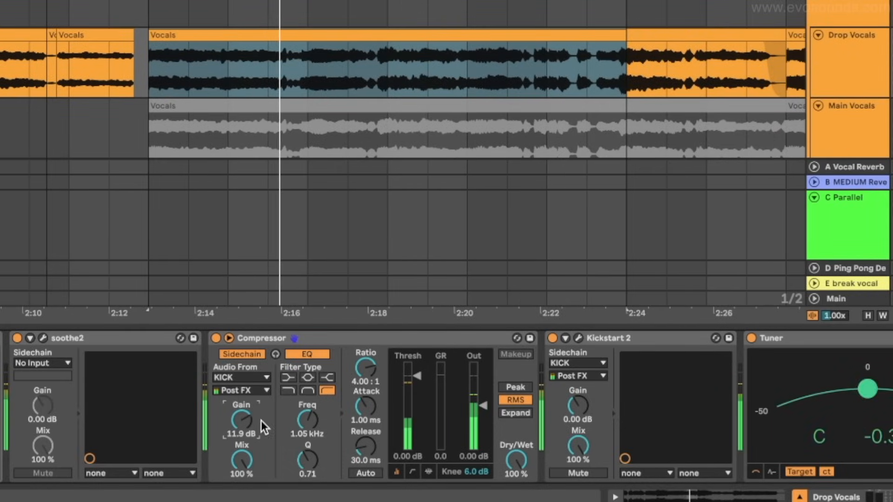
{"action": "left_click", "coordinate": [512, 386]}
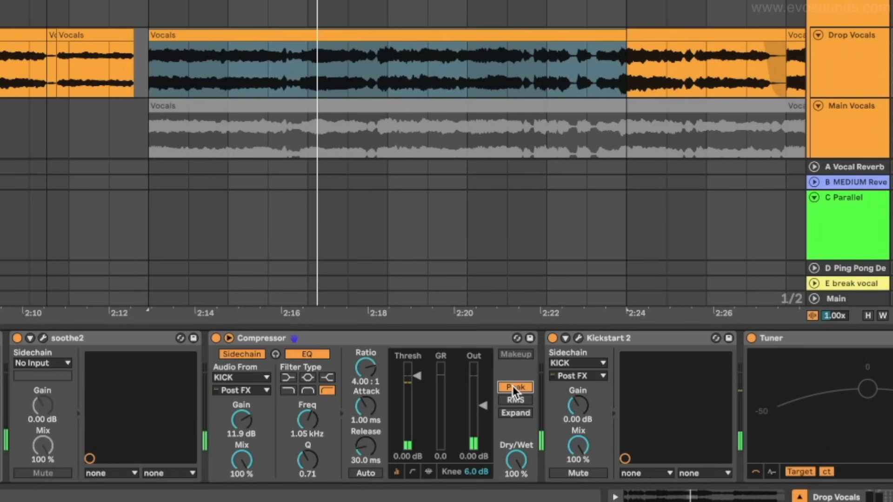
Step: Audition the vocals while lowering the Compressor threshold to -22.1 dB, with Kickstart 2 on Drop Vocals bypassed
{"action": "key", "text": "space"}
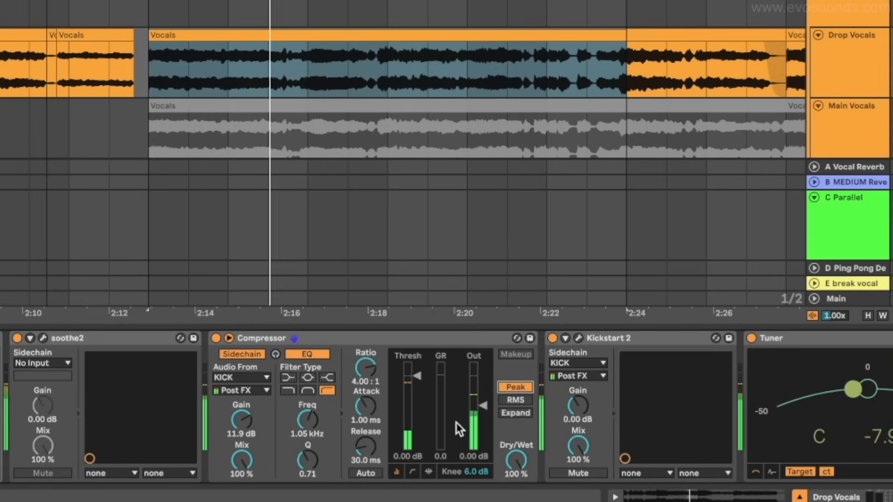
{"action": "left_click_drag", "start_coordinate": [416, 375], "coordinate": [412, 422]}
{"action": "left_click", "coordinate": [552, 338]}
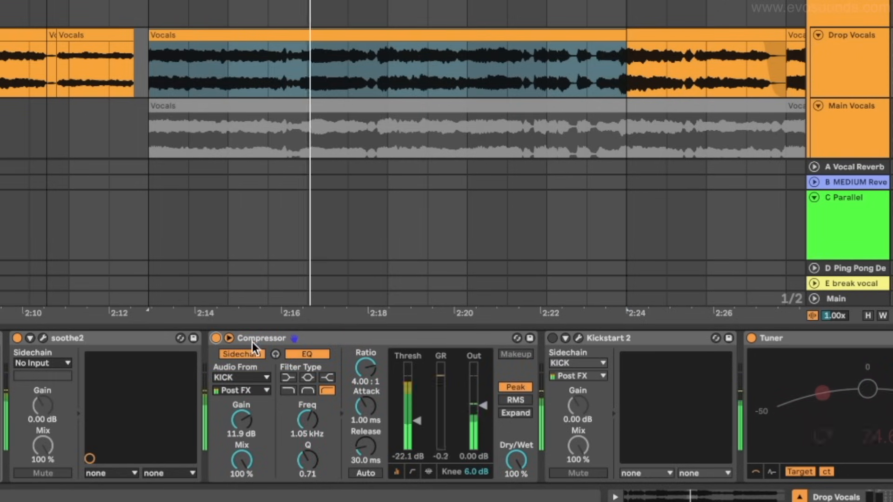
{"action": "key", "text": "space"}
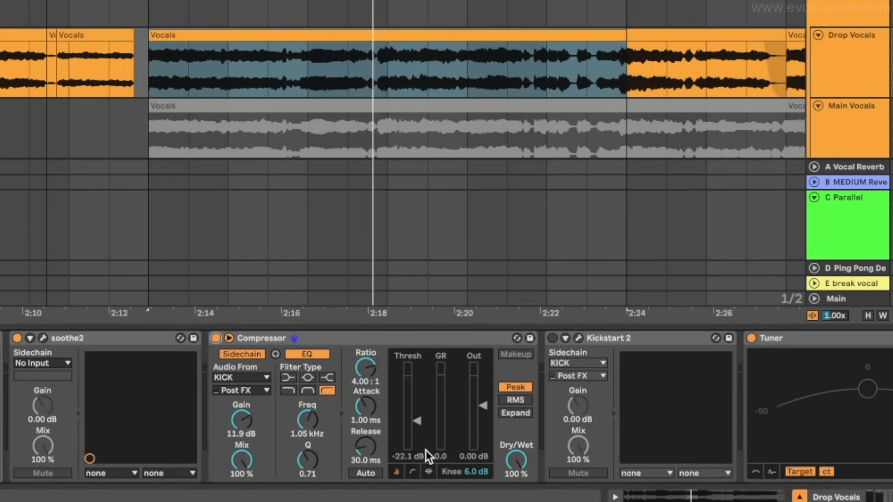
Step: Set the Drop Vocals Compressor's lookahead to 10 ms and play the drop to check the gain reduction
{"action": "left_click", "coordinate": [428, 471]}
{"action": "left_click", "coordinate": [531, 472]}
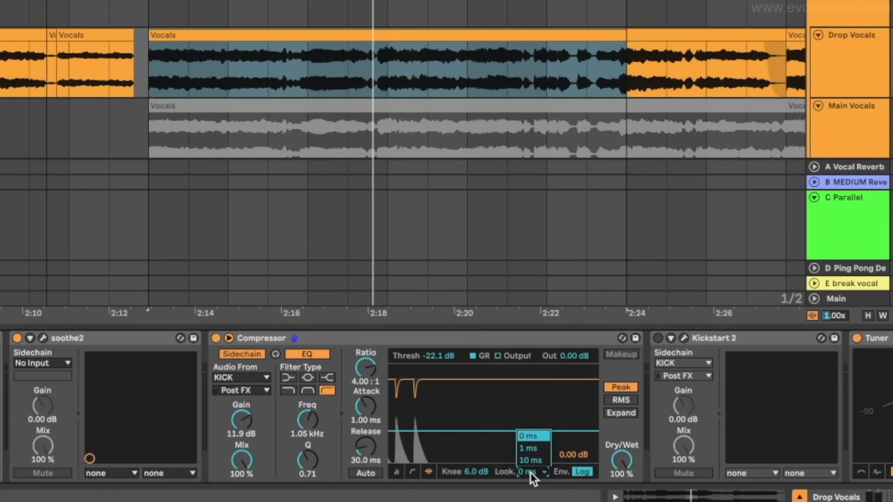
{"action": "left_click", "coordinate": [529, 459]}
{"action": "key", "text": "space"}
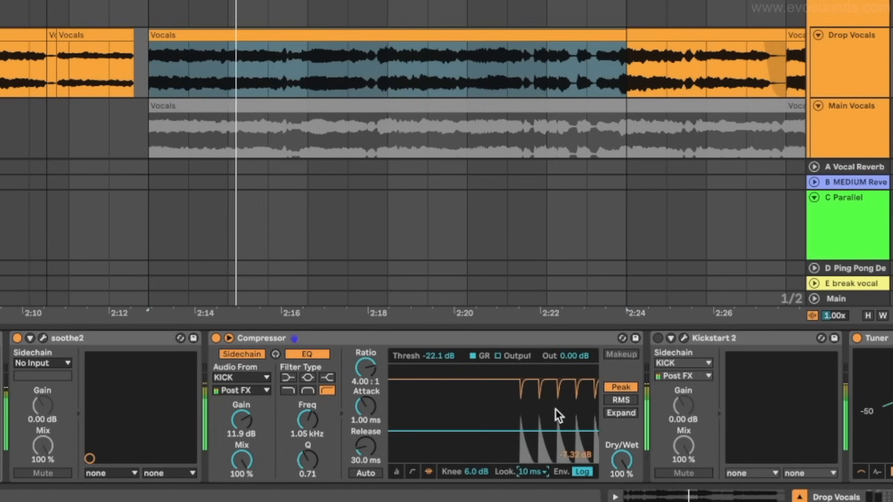
Step: Return the Compressor to its meter view and lower the threshold to -31.5 dB while the vocals play
{"action": "left_click", "coordinate": [428, 471]}
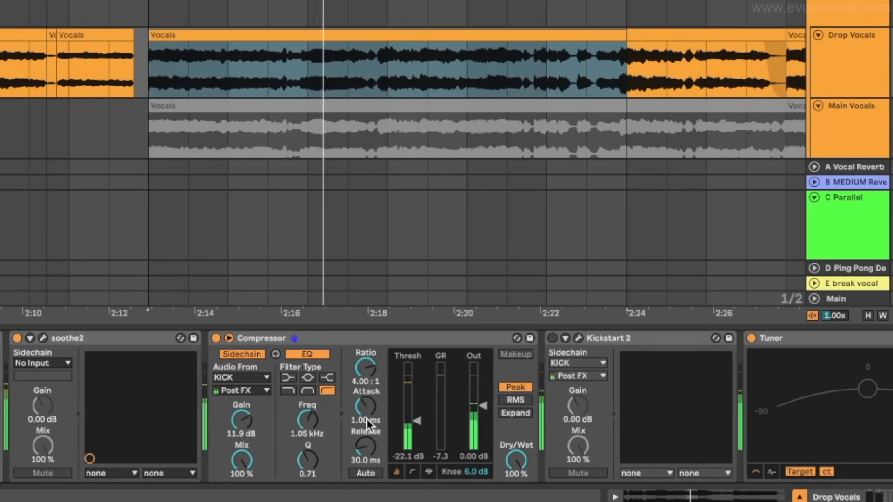
{"action": "left_click", "coordinate": [321, 418]}
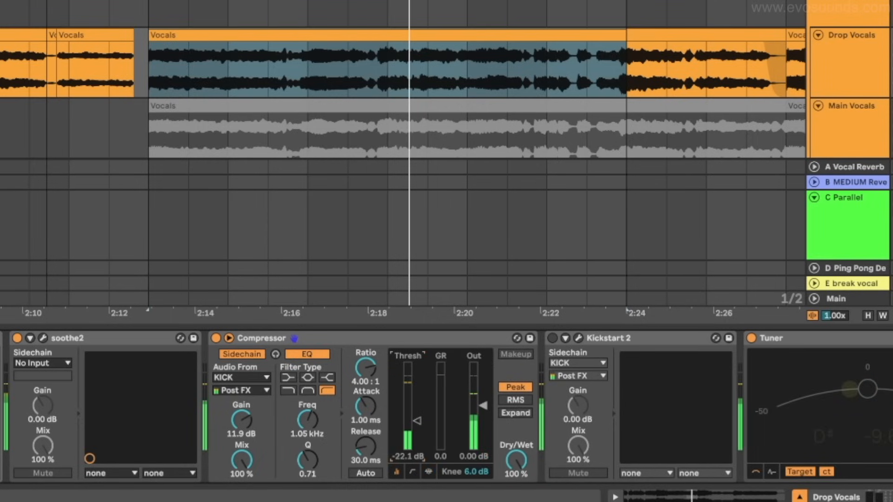
{"action": "left_click_drag", "start_coordinate": [417, 421], "coordinate": [417, 429]}
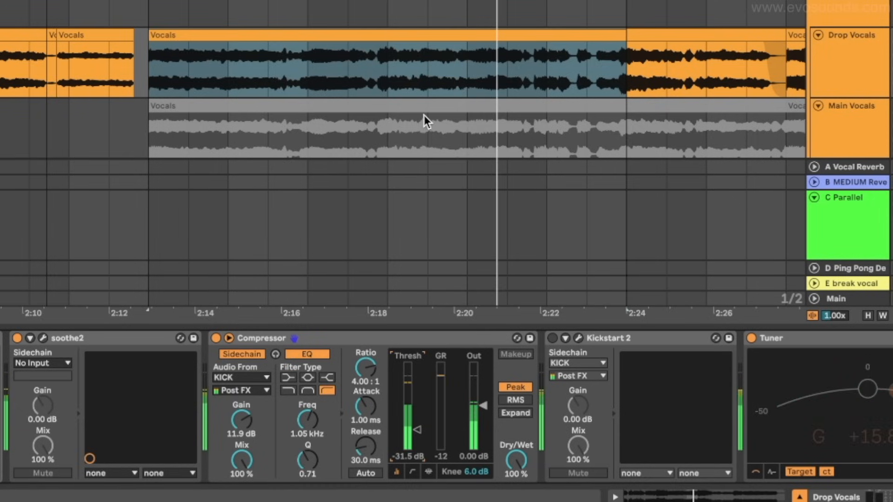
{"action": "key", "text": "space"}
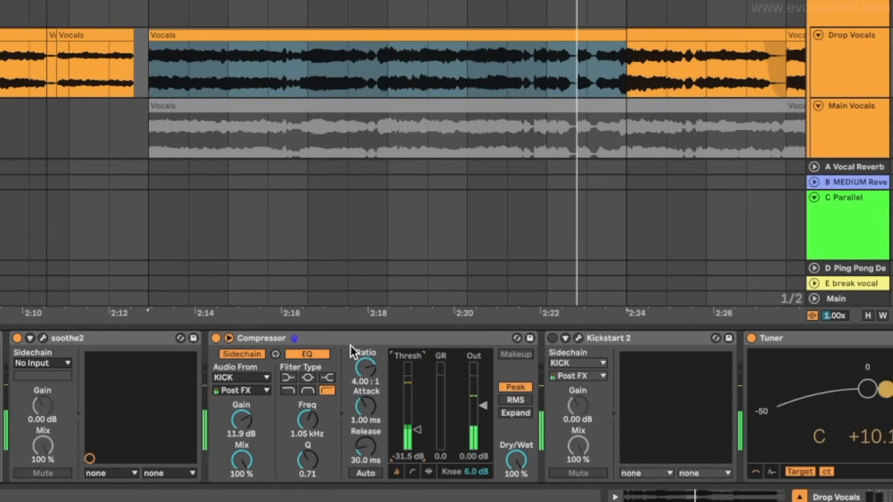
Step: Select the Compressor on Drop Vocals as the copy source, restart the drop, and go to the synth tracks
{"action": "left_click", "coordinate": [347, 343]}
{"action": "scroll", "coordinate": [502, 7], "scroll_direction": "down", "scroll_amount": 3}
{"action": "scroll", "coordinate": [479, 79], "scroll_direction": "down", "scroll_amount": 10}
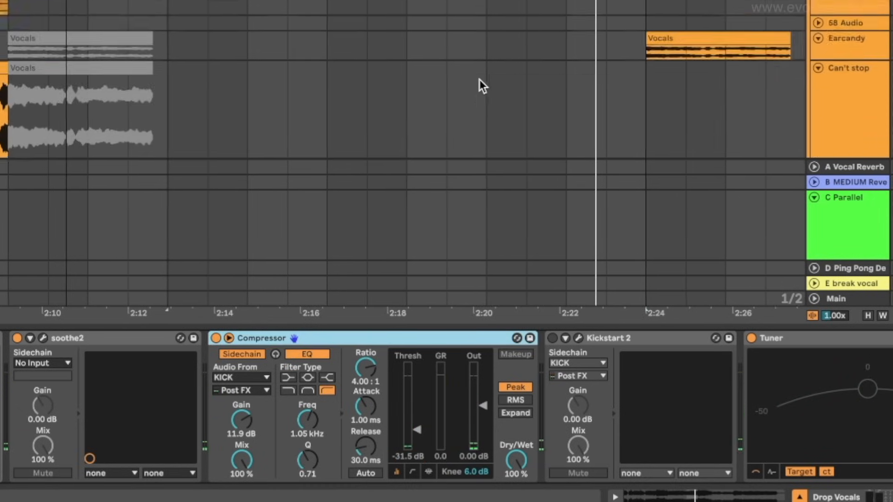
{"action": "scroll", "coordinate": [479, 80], "scroll_direction": "up", "scroll_amount": 8}
{"action": "scroll", "coordinate": [479, 79], "scroll_direction": "up", "scroll_amount": 6}
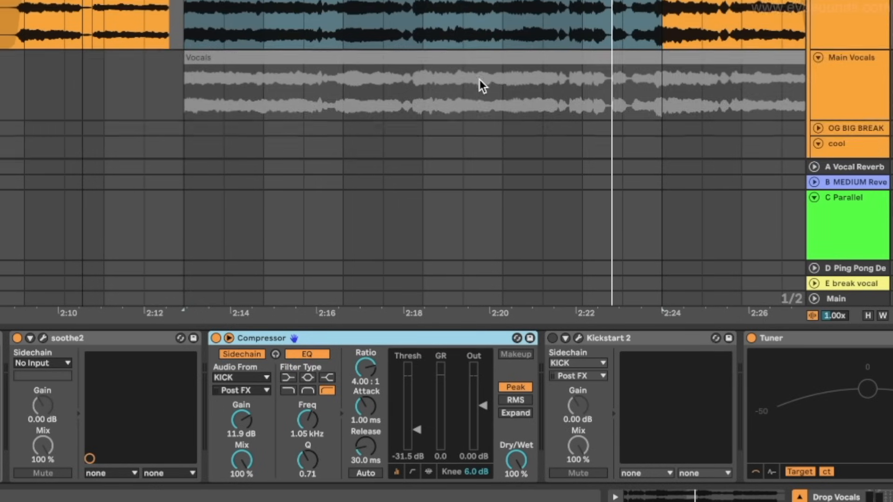
{"action": "key", "text": "space"}
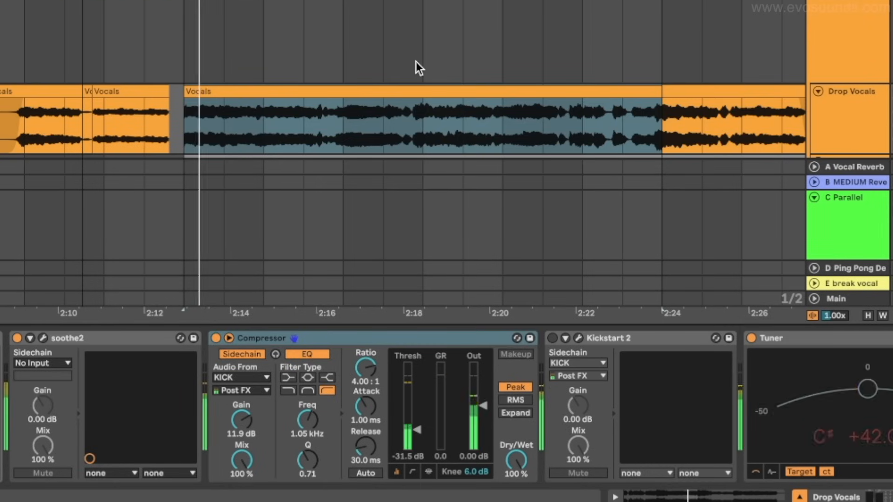
{"action": "scroll", "coordinate": [416, 61], "scroll_direction": "down", "scroll_amount": 5}
{"action": "scroll", "coordinate": [416, 61], "scroll_direction": "up", "scroll_amount": 5}
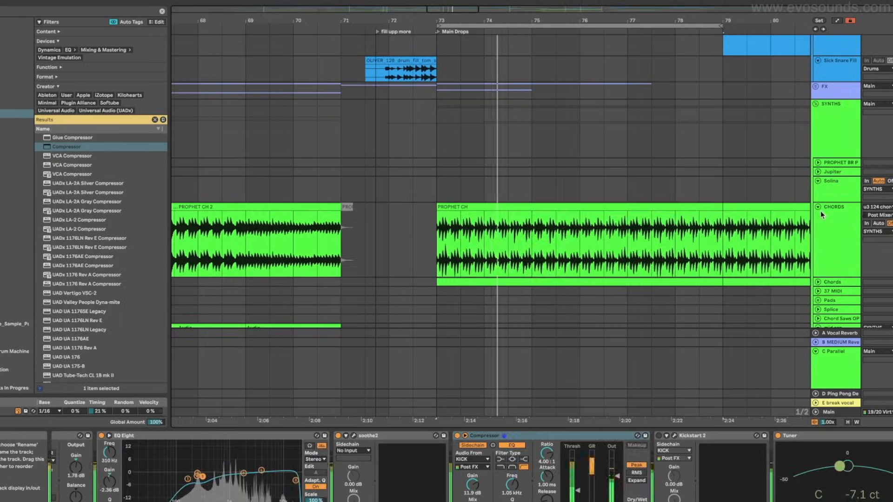
Step: Examine the device chains of the CHORDS track and the SYNTHS group while the main drop plays
{"action": "left_click", "coordinate": [821, 211]}
{"action": "left_click", "coordinate": [828, 221]}
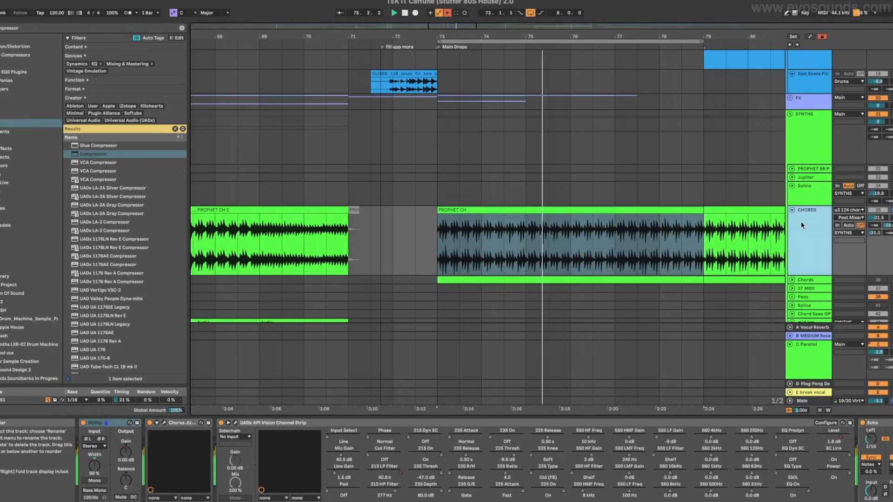
{"action": "left_click", "coordinate": [801, 159]}
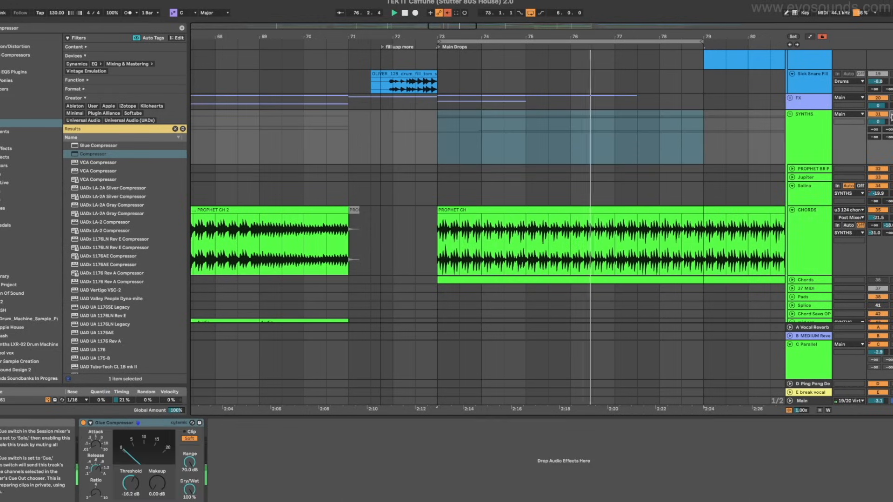
{"action": "scroll", "coordinate": [640, 196], "scroll_direction": "down", "scroll_amount": 4}
{"action": "scroll", "coordinate": [640, 195], "scroll_direction": "up", "scroll_amount": 3}
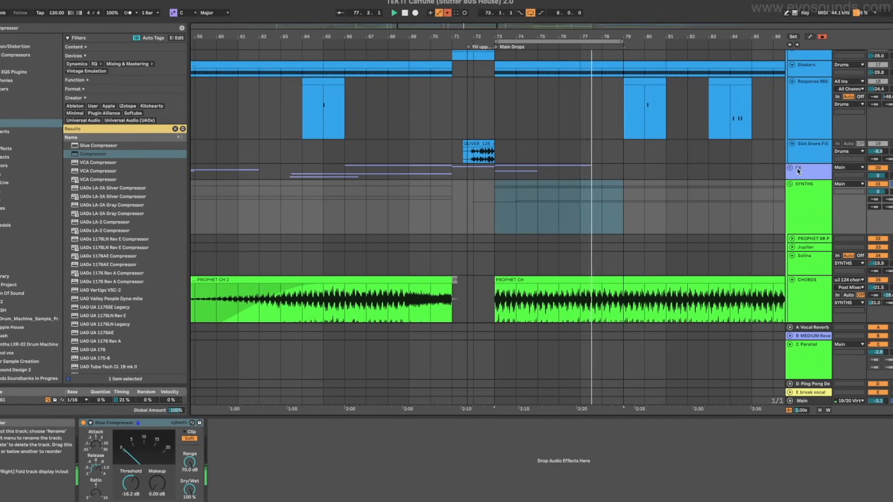
{"action": "left_click", "coordinate": [806, 194]}
{"action": "key", "text": "space"}
{"action": "left_click", "coordinate": [278, 455]}
{"action": "scroll", "coordinate": [603, 256], "scroll_direction": "down", "scroll_amount": 3}
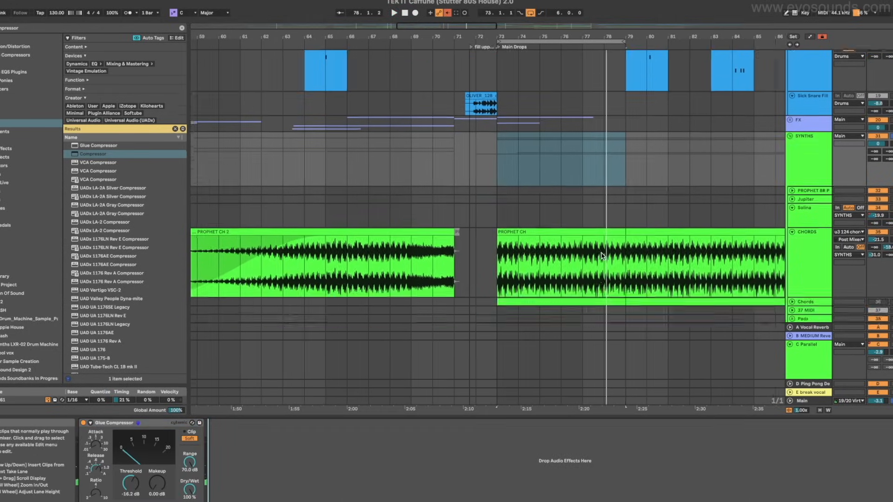
{"action": "scroll", "coordinate": [602, 256], "scroll_direction": "down", "scroll_amount": 2}
{"action": "left_click", "coordinate": [814, 218]}
{"action": "key", "text": "space"}
{"action": "left_click", "coordinate": [740, 240]}
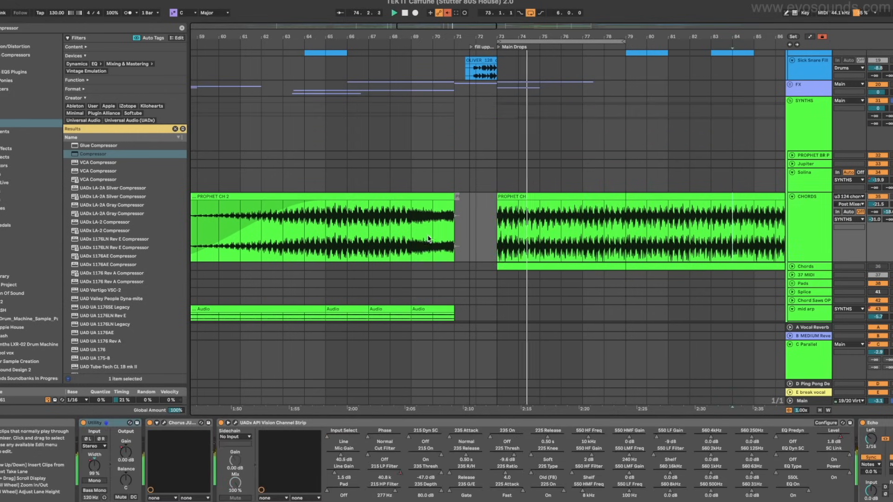
Step: Paste the kick-sidechained Compressor after the Glue Compressor on the SYNTHS group and adjust its threshold
{"action": "left_click", "coordinate": [794, 116]}
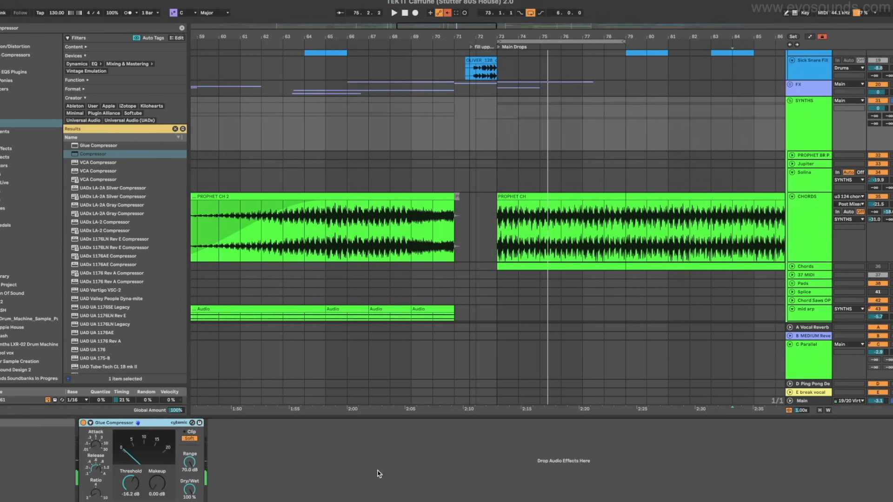
{"action": "left_click", "coordinate": [422, 466]}
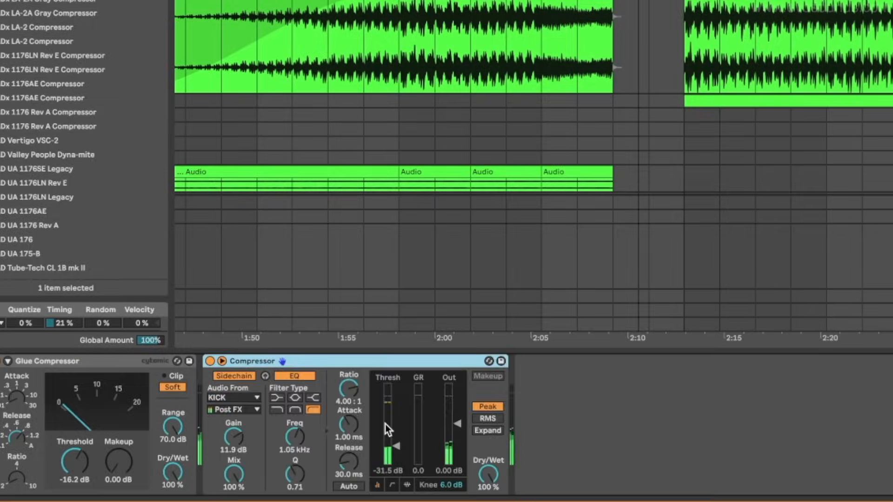
{"action": "left_click_drag", "start_coordinate": [385, 423], "coordinate": [385, 409]}
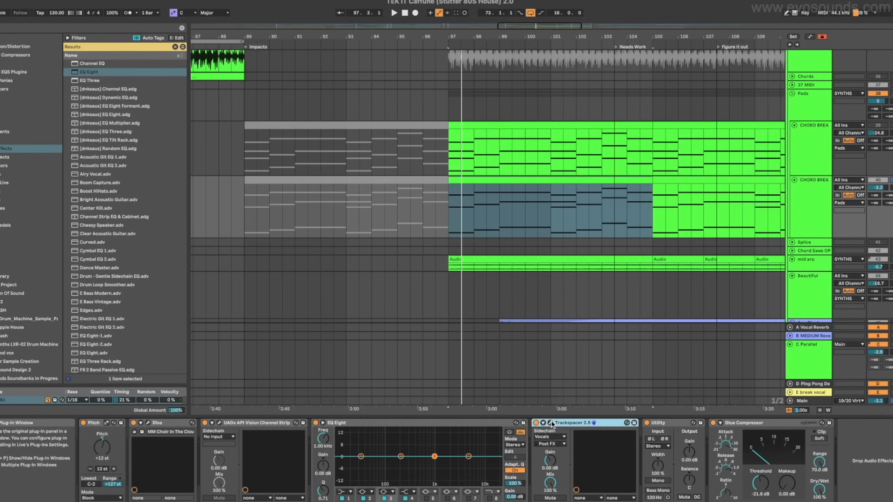
Step: Inspect the advanced settings and spectrum display of Trackspacer 2.5 on CHORD BREAKS, then close its window
{"action": "left_click", "coordinate": [551, 422]}
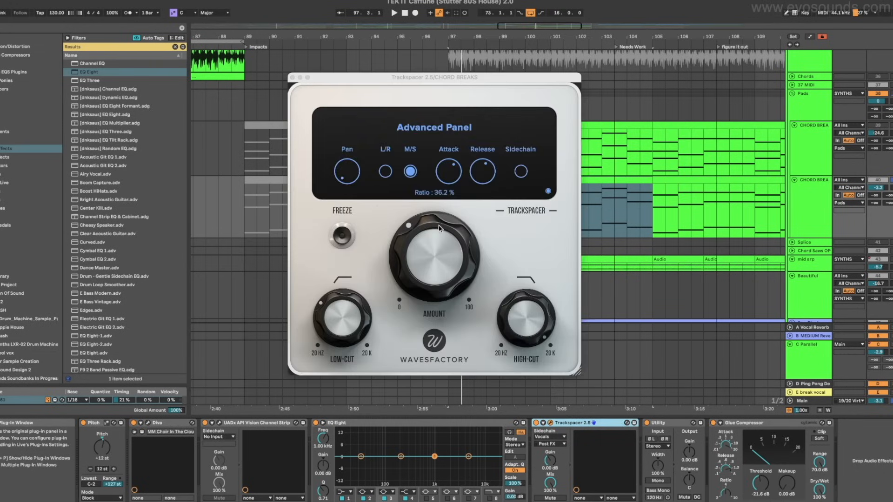
{"action": "left_click", "coordinate": [548, 191]}
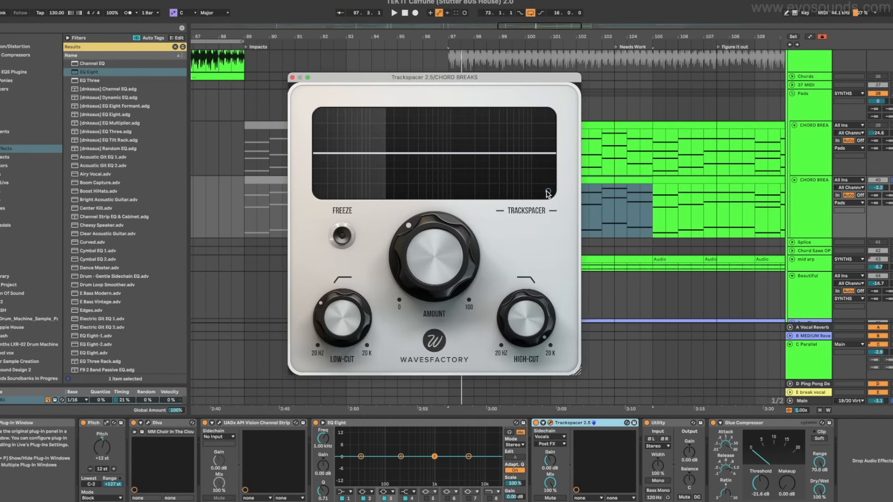
{"action": "left_click", "coordinate": [292, 78]}
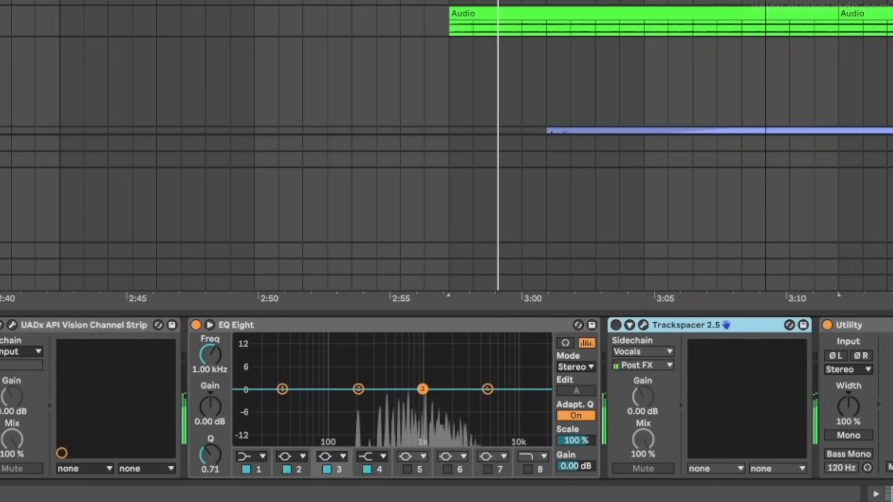
Step: Switch EQ Eight on CHORD BREAKS to M/S mode and give its mid channel a wide 13 dB band 3 boost at 726 Hz, Q 0.16
{"action": "left_click", "coordinate": [560, 367]}
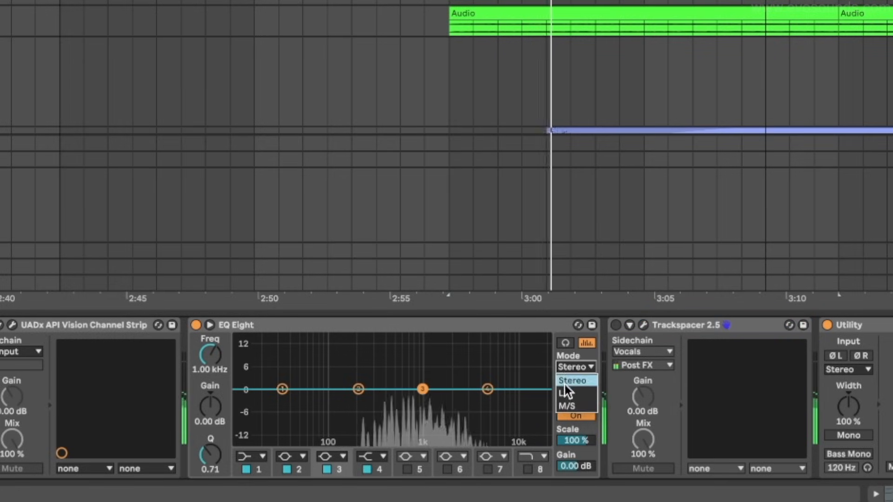
{"action": "left_click", "coordinate": [565, 405]}
{"action": "left_click_drag", "start_coordinate": [422, 388], "coordinate": [398, 345]}
{"action": "left_click_drag", "start_coordinate": [212, 454], "coordinate": [212, 484]}
{"action": "left_click_drag", "start_coordinate": [399, 345], "coordinate": [409, 344]}
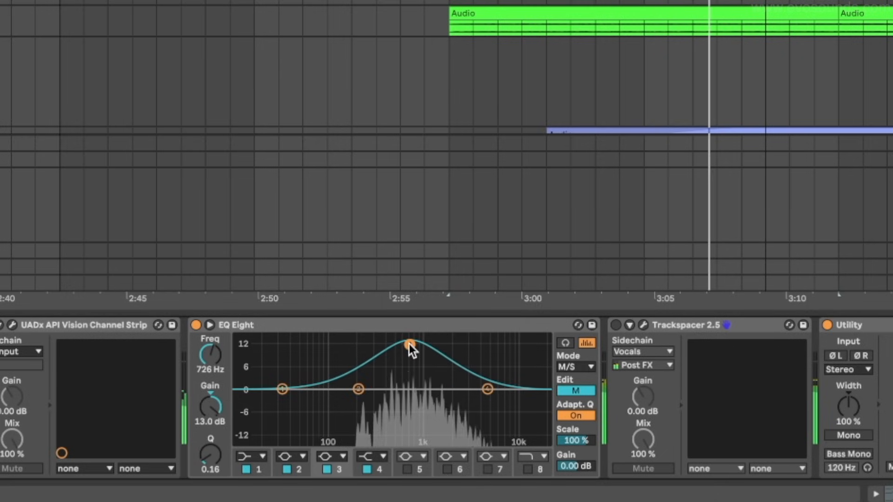
Step: Flatten the mid channel's band 3 gain to about 0 dB and replay the break
{"action": "left_click_drag", "start_coordinate": [409, 344], "coordinate": [401, 389]}
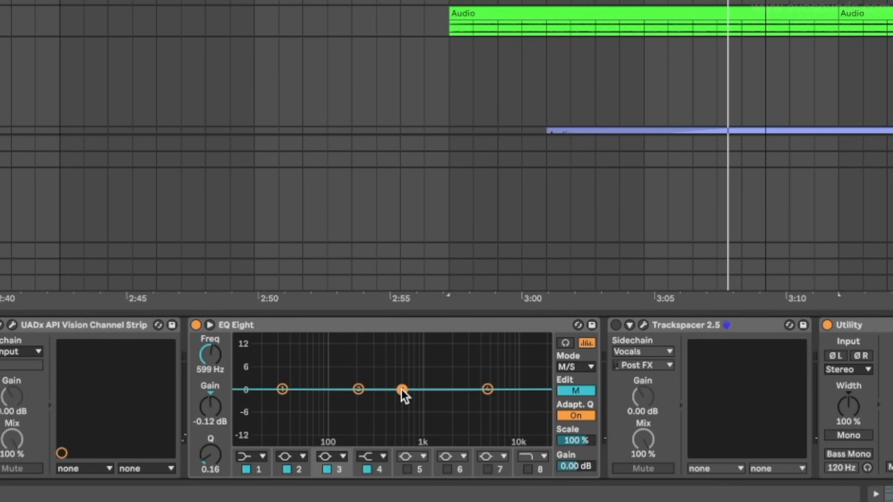
{"action": "key", "text": "space"}
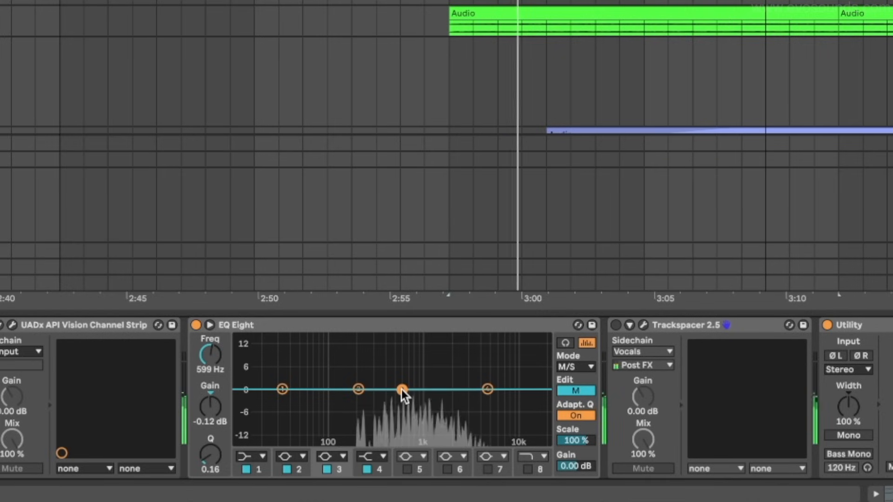
{"action": "mouse_move", "coordinate": [401, 389]}
{"action": "left_mouse_down"}
{"action": "mouse_move", "coordinate": [399, 372]}
{"action": "mouse_move", "coordinate": [399, 389]}
{"action": "left_mouse_up"}
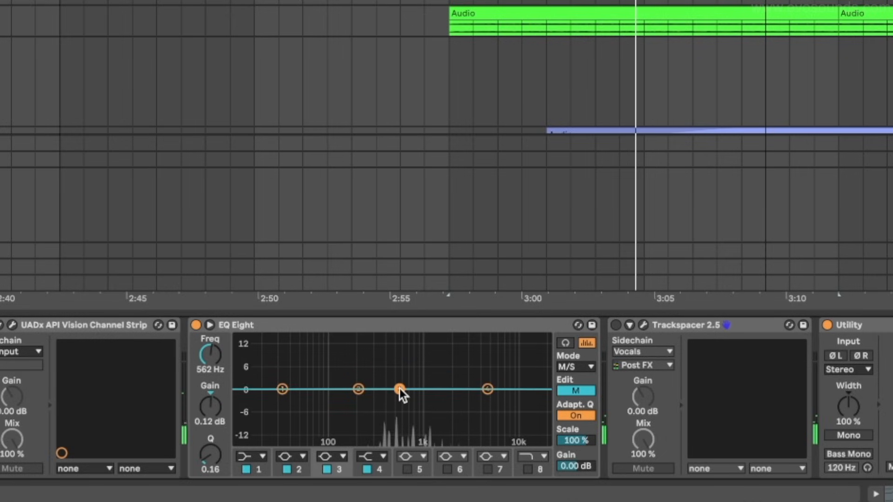
Step: Enable the mid channel's band 8 low-pass, audition the sides alone with it at 10 Hz, and reopen it to 22 kHz
{"action": "left_click", "coordinate": [574, 389]}
{"action": "left_click", "coordinate": [574, 389]}
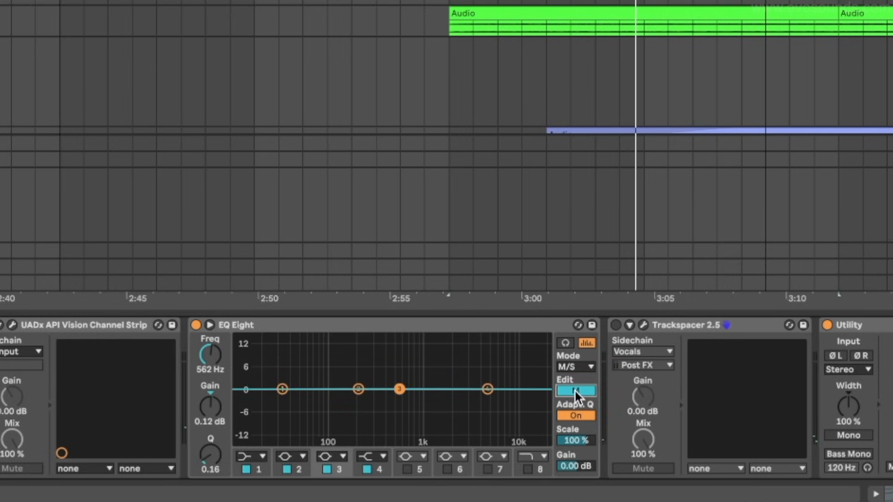
{"action": "left_click", "coordinate": [528, 469]}
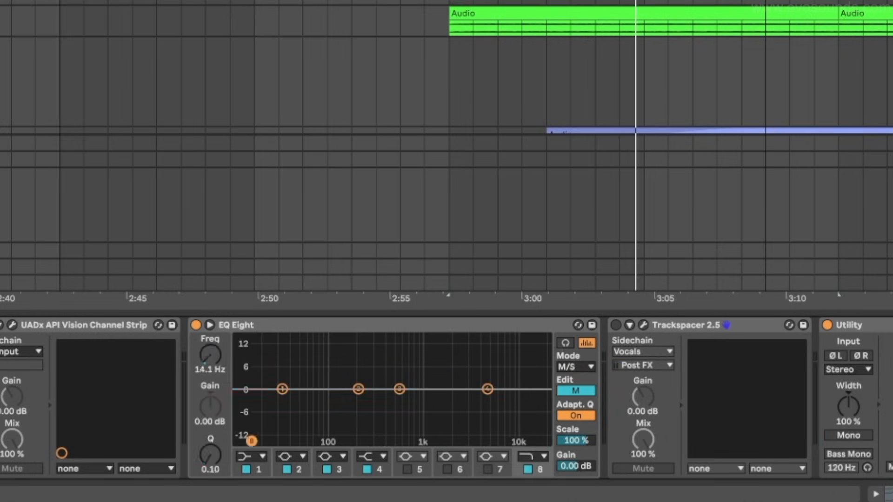
{"action": "left_click_drag", "start_coordinate": [251, 441], "coordinate": [238, 440]}
{"action": "key", "text": "space"}
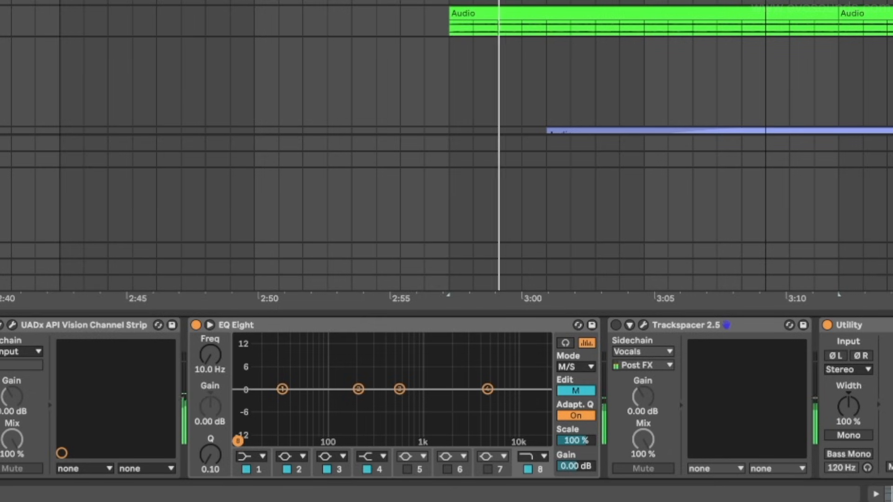
{"action": "left_click_drag", "start_coordinate": [451, 439], "coordinate": [548, 412]}
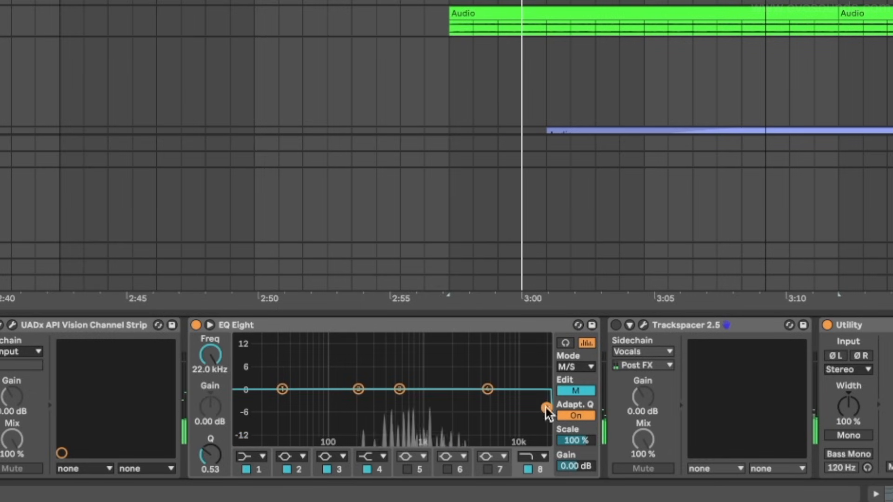
Step: Audition the mid channel alone by lowering the side channel's band 8 low-pass to 10 Hz, and reopen it to 22 kHz
{"action": "left_click", "coordinate": [576, 390]}
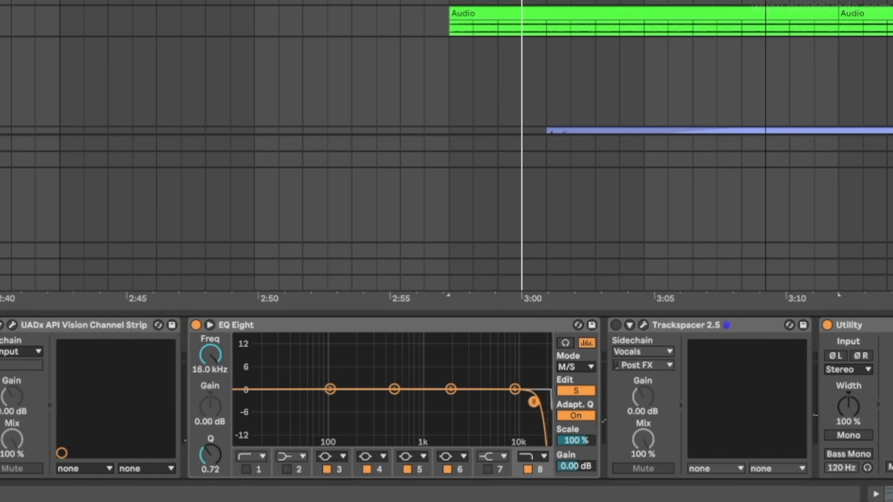
{"action": "left_click_drag", "start_coordinate": [534, 402], "coordinate": [237, 440]}
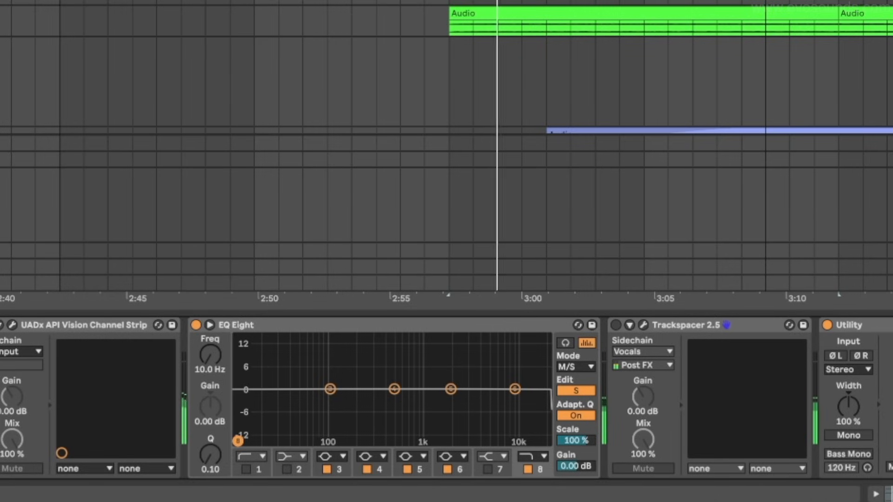
{"action": "left_click_drag", "start_coordinate": [238, 440], "coordinate": [450, 388]}
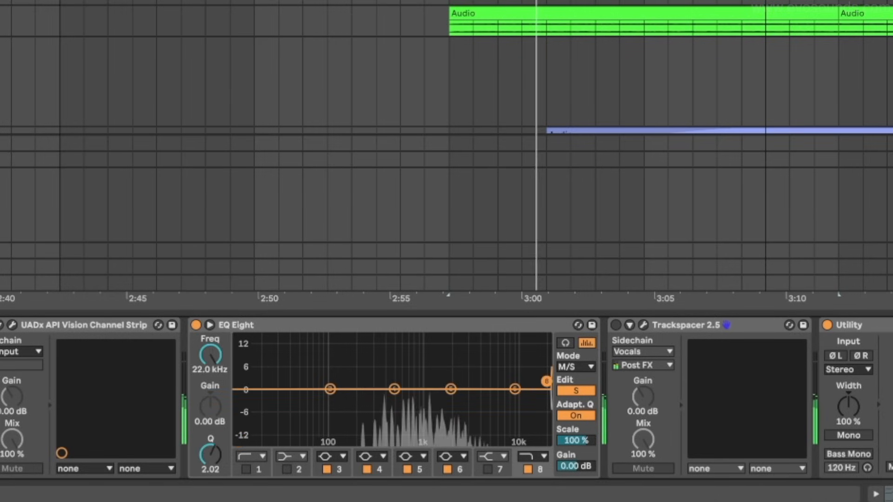
Step: Cut the mid channel about 6 dB at 639 Hz and boost the sides 3.6 dB at 696 Hz with a Q of 0.30
{"action": "left_click", "coordinate": [575, 391]}
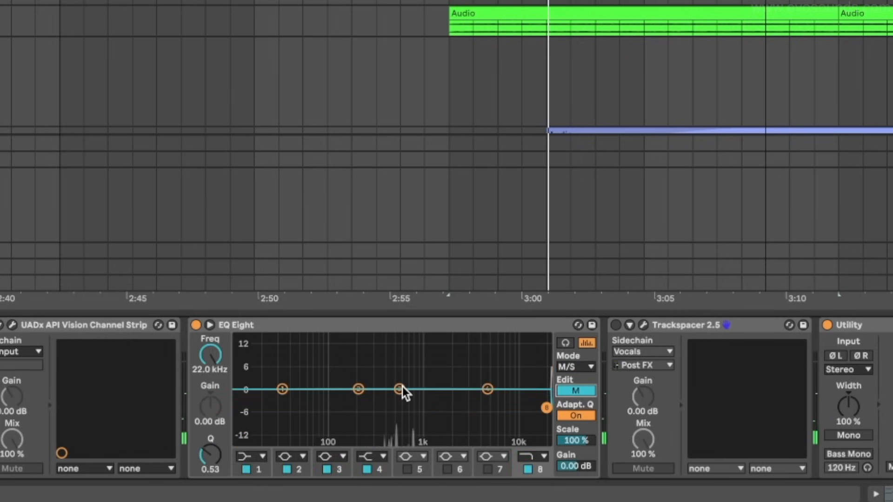
{"action": "left_click_drag", "start_coordinate": [401, 390], "coordinate": [404, 410]}
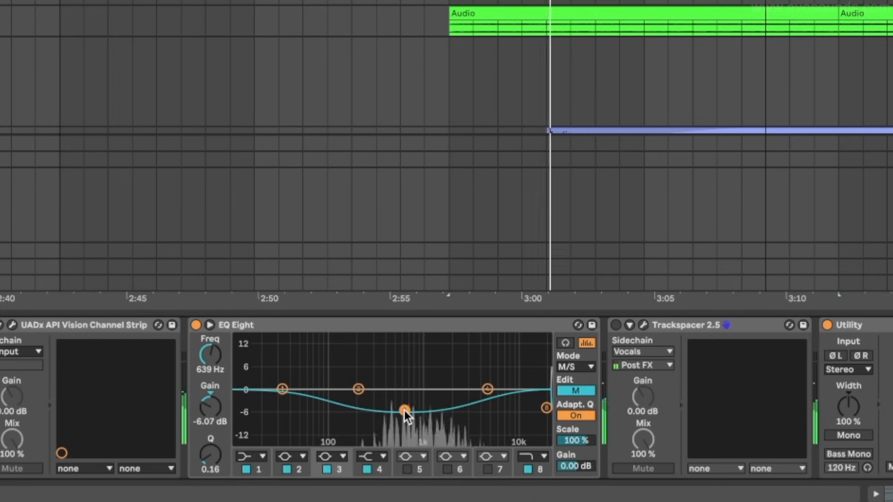
{"action": "left_click", "coordinate": [572, 394]}
{"action": "left_click_drag", "start_coordinate": [397, 391], "coordinate": [406, 371]}
{"action": "left_click_drag", "start_coordinate": [210, 455], "coordinate": [210, 469]}
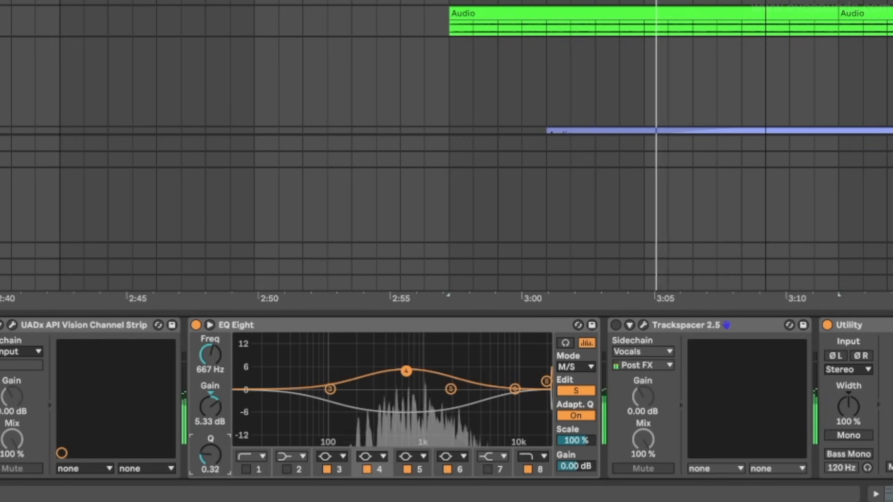
{"action": "mouse_move", "coordinate": [406, 370]}
{"action": "left_mouse_down"}
{"action": "mouse_move", "coordinate": [419, 371]}
{"action": "mouse_move", "coordinate": [408, 377]}
{"action": "left_mouse_up"}
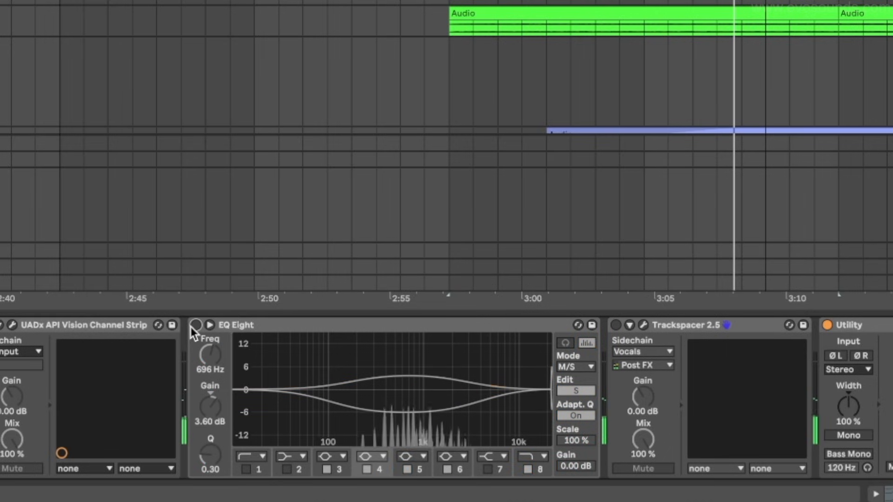
Step: Bypass and collapse EQ Eight, and enable and open Trackspacer 2.5 with its amount turned down to zero
{"action": "double_click", "coordinate": [258, 325]}
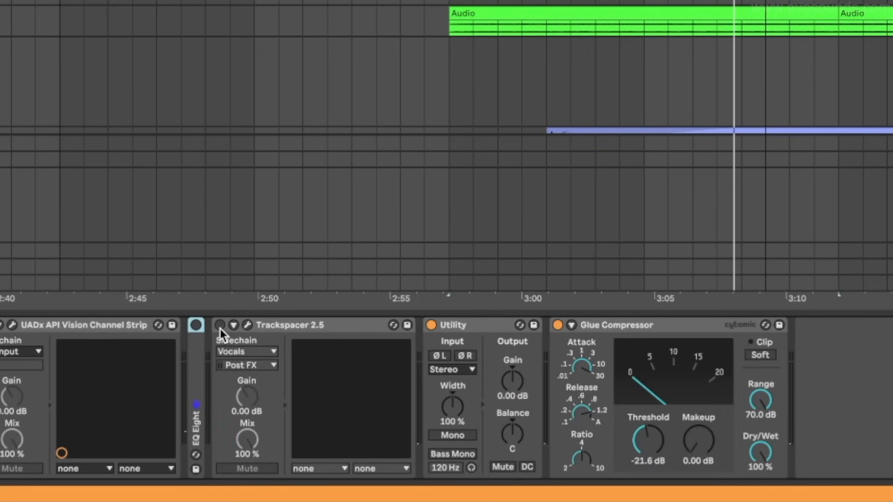
{"action": "left_click", "coordinate": [246, 327]}
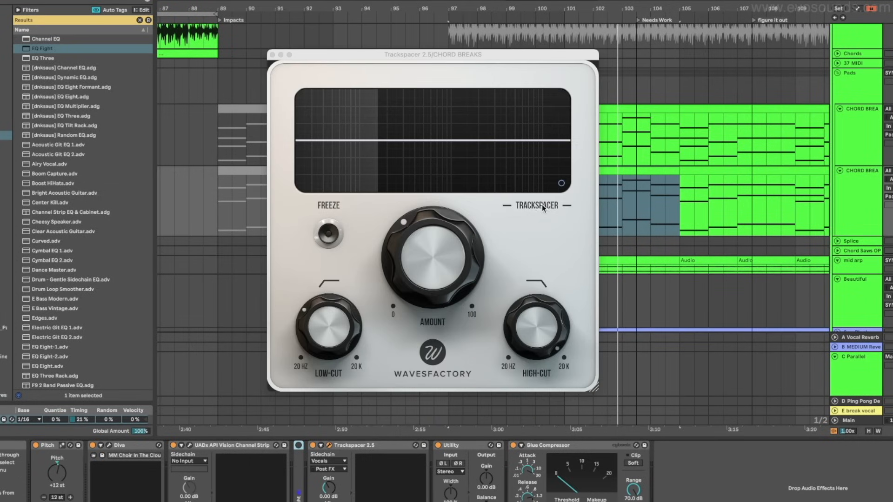
{"action": "left_click_drag", "start_coordinate": [425, 255], "coordinate": [361, 433]}
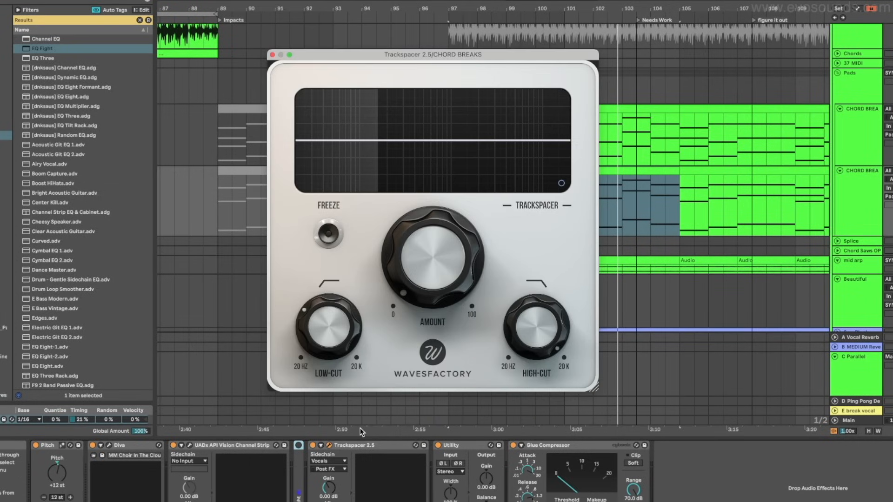
Step: Review Trackspacer's Advanced Panel, audition a 95.6 % amount on the chords, and settle the amount at 20.8 %
{"action": "left_click", "coordinate": [563, 184]}
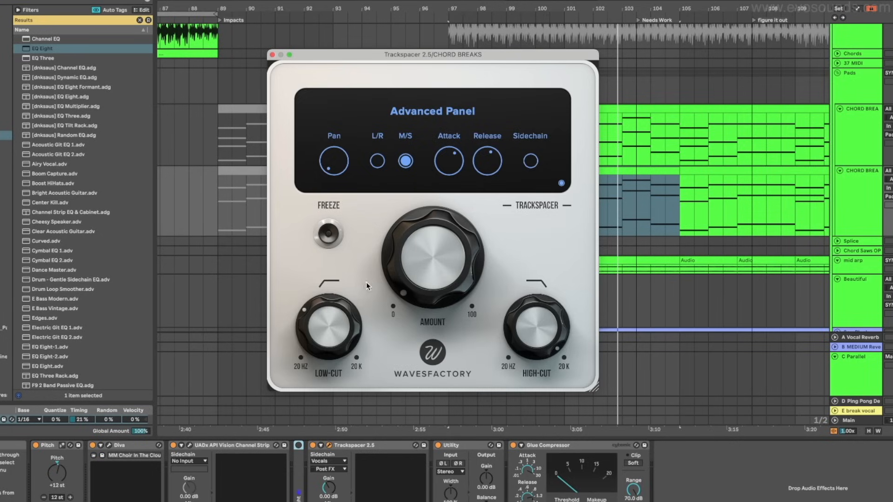
{"action": "left_click", "coordinate": [561, 184]}
{"action": "left_click_drag", "start_coordinate": [429, 274], "coordinate": [558, 60]}
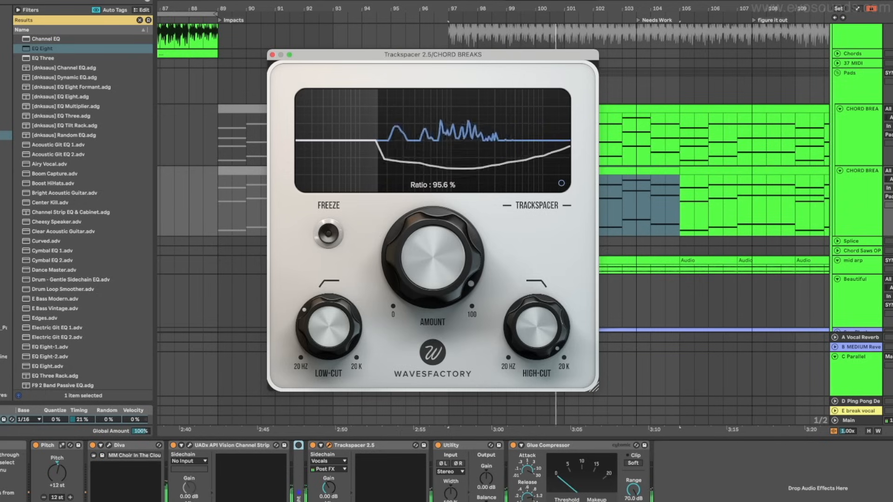
{"action": "mouse_move", "coordinate": [426, 302]}
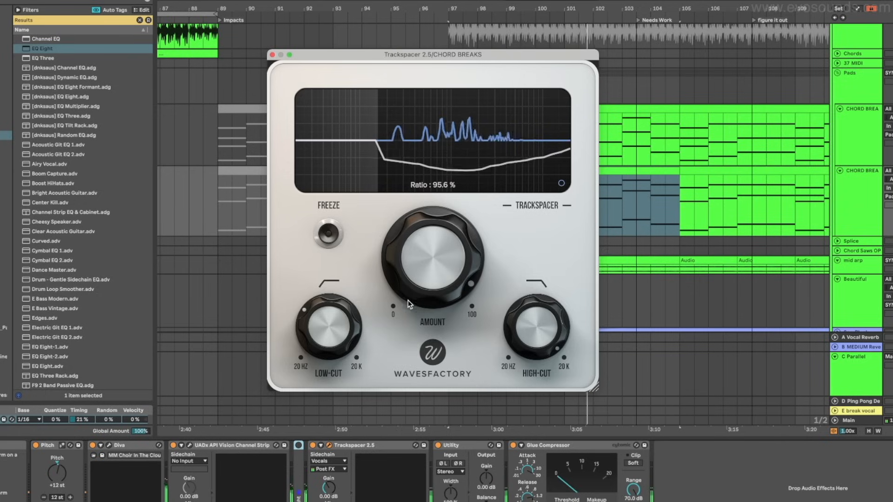
{"action": "left_click_drag", "start_coordinate": [424, 272], "coordinate": [350, 364]}
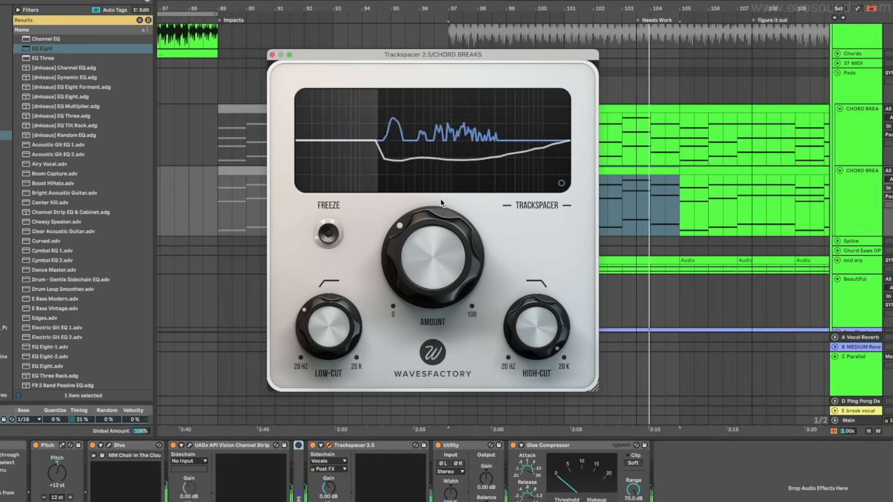
{"action": "left_click_drag", "start_coordinate": [423, 231], "coordinate": [406, 269]}
Step: Narrow Trackspacer's ducking range by raising the low-cut slightly and lowering the high-cut, and close its window
{"action": "mouse_move", "coordinate": [333, 321]}
{"action": "left_mouse_down"}
{"action": "mouse_move", "coordinate": [326, 339]}
{"action": "mouse_move", "coordinate": [328, 321]}
{"action": "left_mouse_up"}
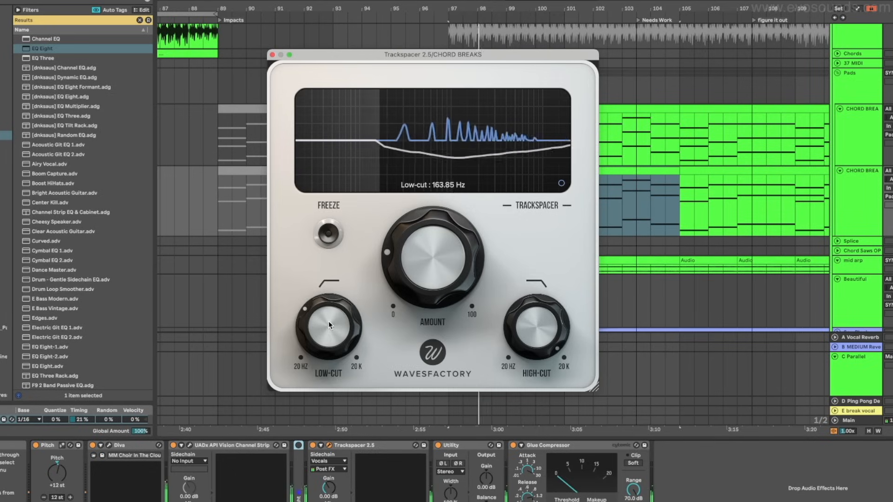
{"action": "mouse_move", "coordinate": [556, 343]}
{"action": "left_click_drag", "start_coordinate": [556, 344], "coordinate": [546, 376]}
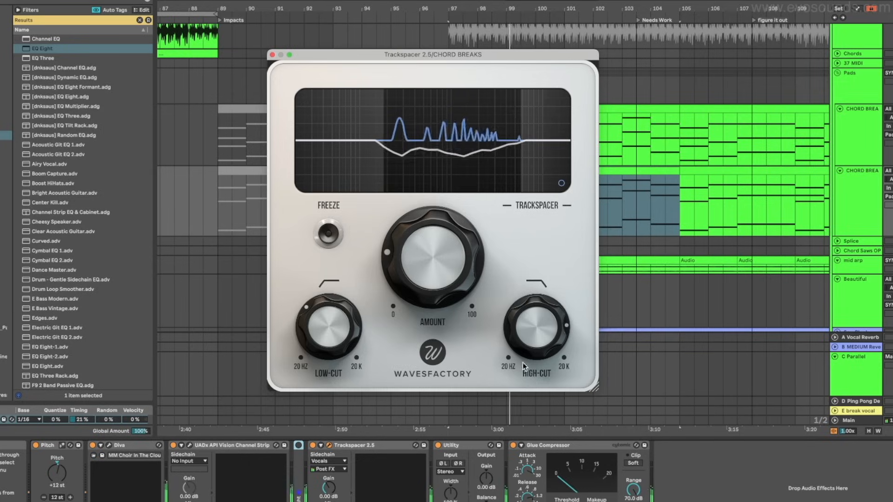
{"action": "mouse_move", "coordinate": [390, 255]}
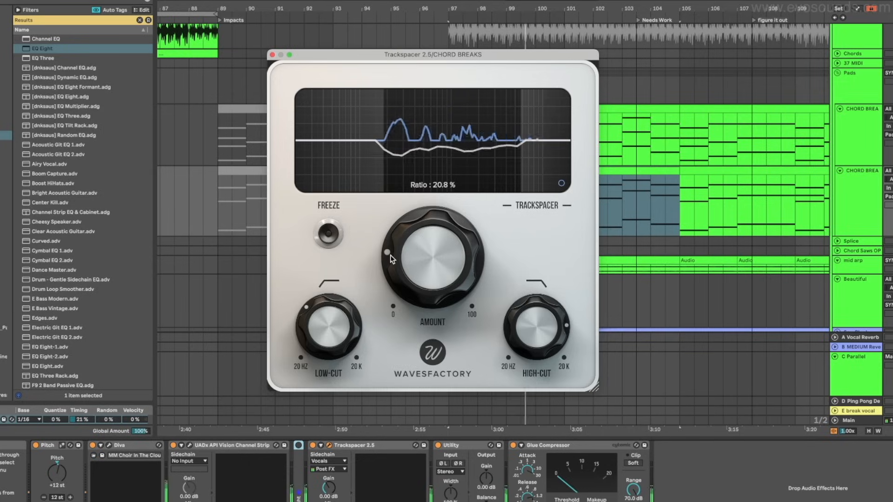
{"action": "left_click", "coordinate": [273, 55]}
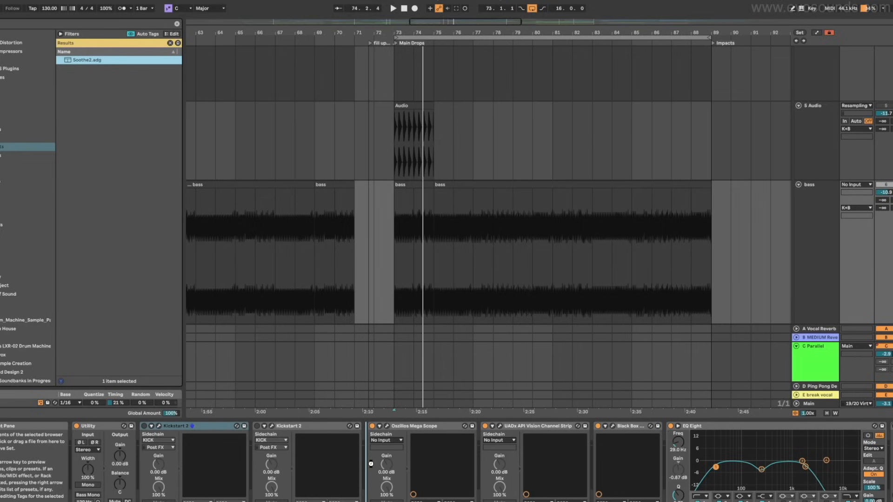
Step: Insert soothe2 after Kickstart 2 on the bass track and enable its sidechain with KICK as the source
{"action": "left_click", "coordinate": [372, 468]}
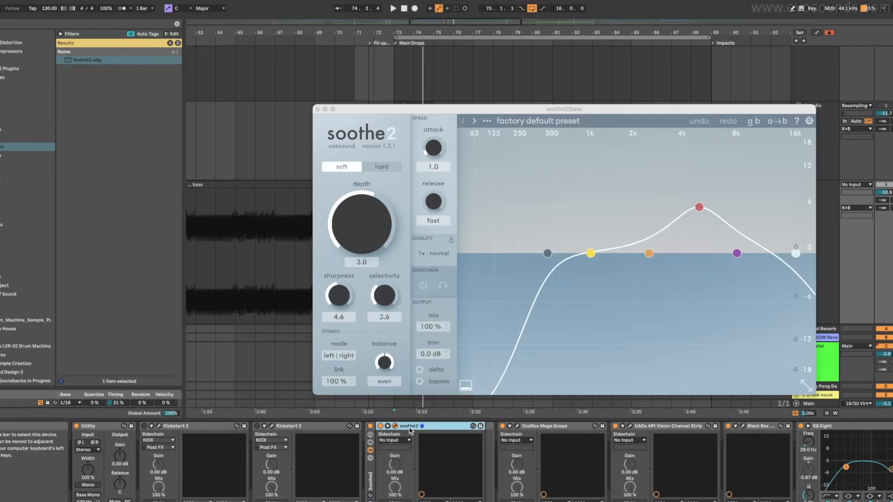
{"action": "left_click_drag", "start_coordinate": [542, 111], "coordinate": [405, 85]}
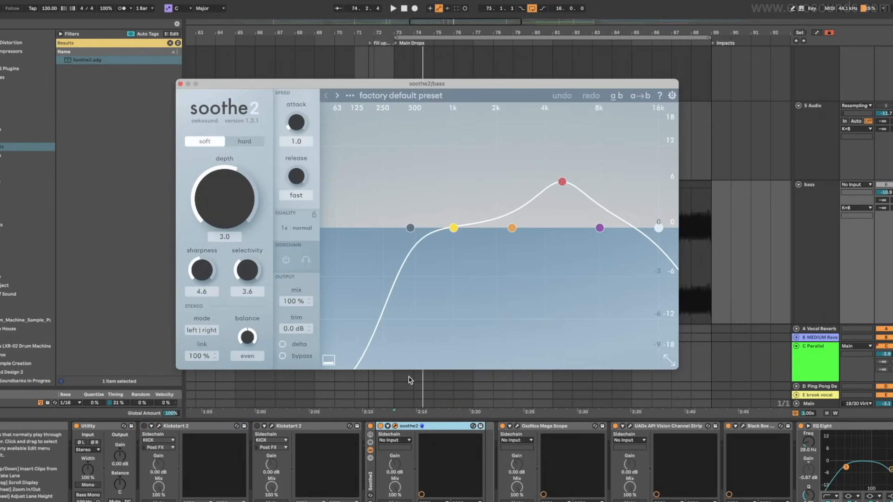
{"action": "left_click", "coordinate": [394, 440]}
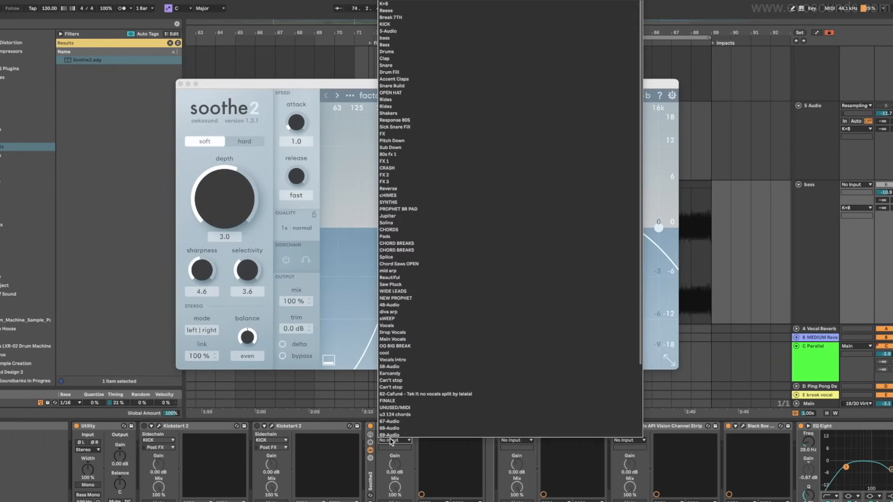
{"action": "left_click", "coordinate": [427, 24]}
{"action": "key", "text": "space"}
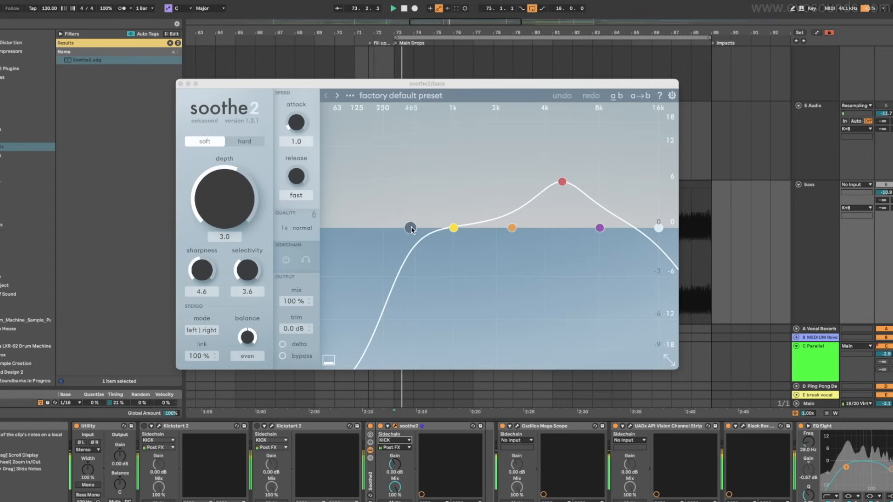
{"action": "left_click", "coordinate": [302, 228]}
{"action": "left_click", "coordinate": [286, 259]}
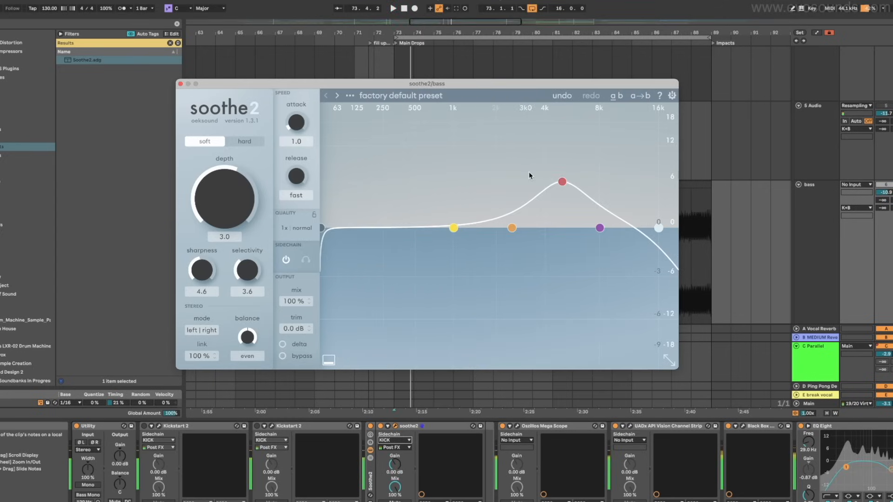
Step: Focus soothe2 on the low end with 12 dB sensitivity at 73 Hz and 9.4 dB at 145 Hz, and raise its depth to 6.6
{"action": "left_click_drag", "start_coordinate": [562, 183], "coordinate": [345, 146]}
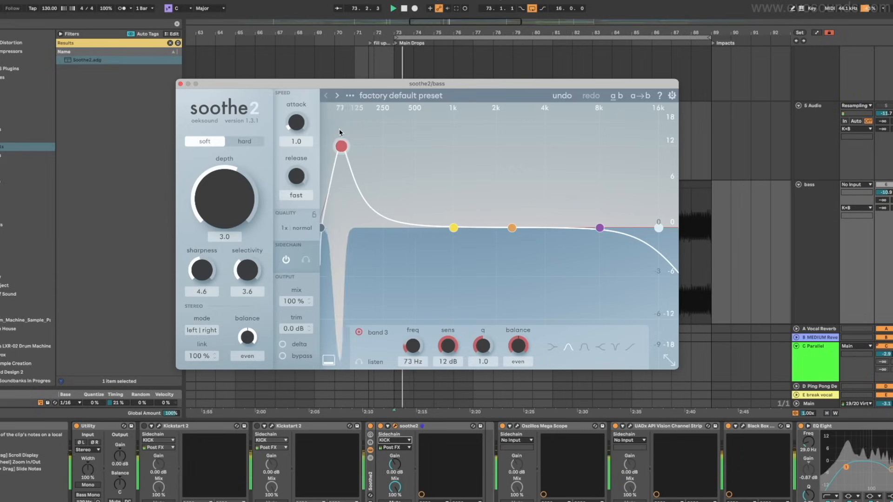
{"action": "left_click_drag", "start_coordinate": [454, 228], "coordinate": [382, 164]}
{"action": "left_click_drag", "start_coordinate": [219, 220], "coordinate": [217, 205]}
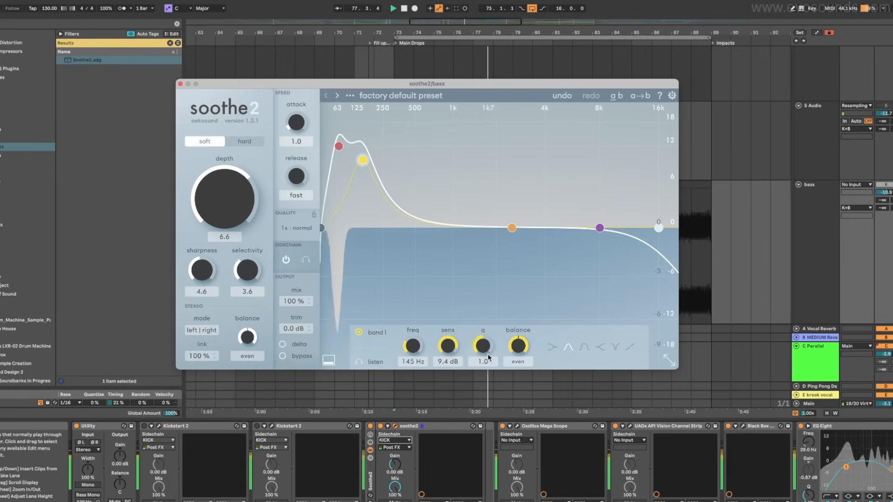
{"action": "left_click_drag", "start_coordinate": [195, 282], "coordinate": [267, 203]}
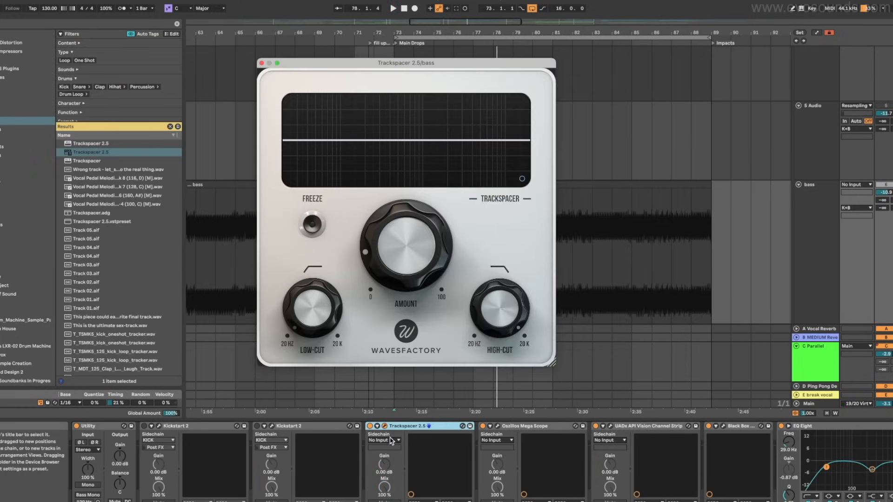
Step: Sidechain the bass track's Trackspacer from KICK and set its amount to about 21 %
{"action": "left_click", "coordinate": [391, 441]}
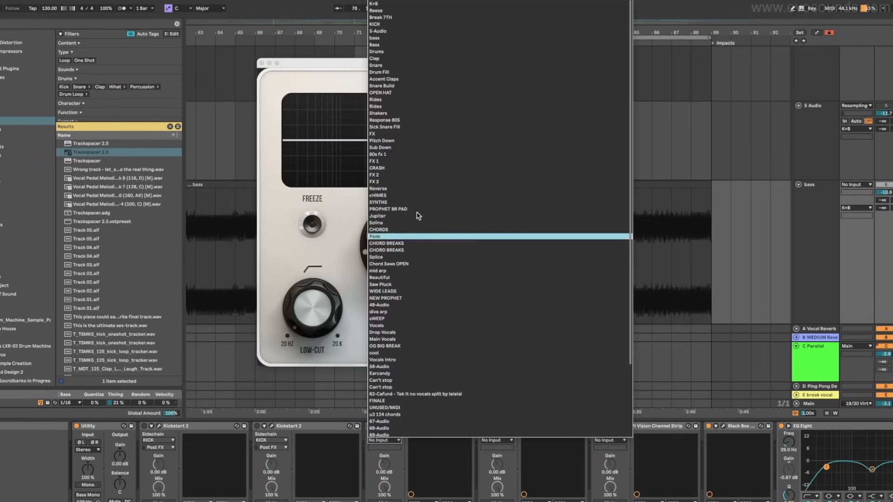
{"action": "left_click", "coordinate": [394, 24]}
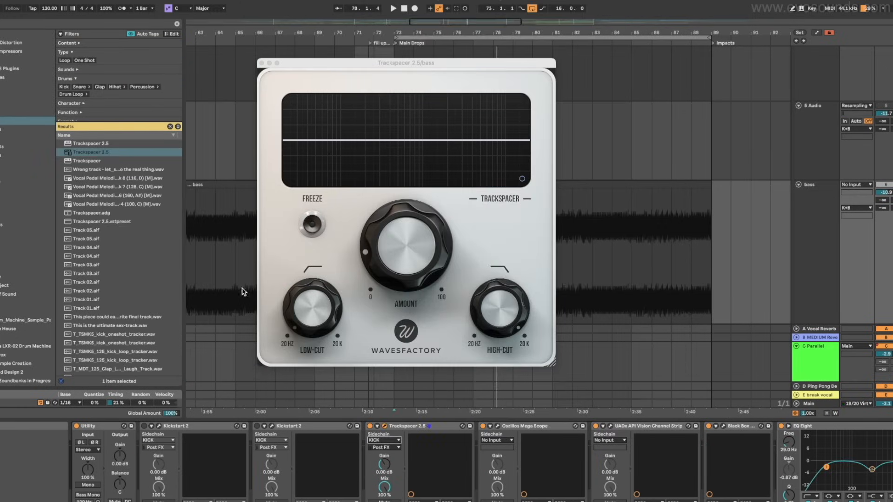
{"action": "left_click_drag", "start_coordinate": [392, 254], "coordinate": [391, 244]}
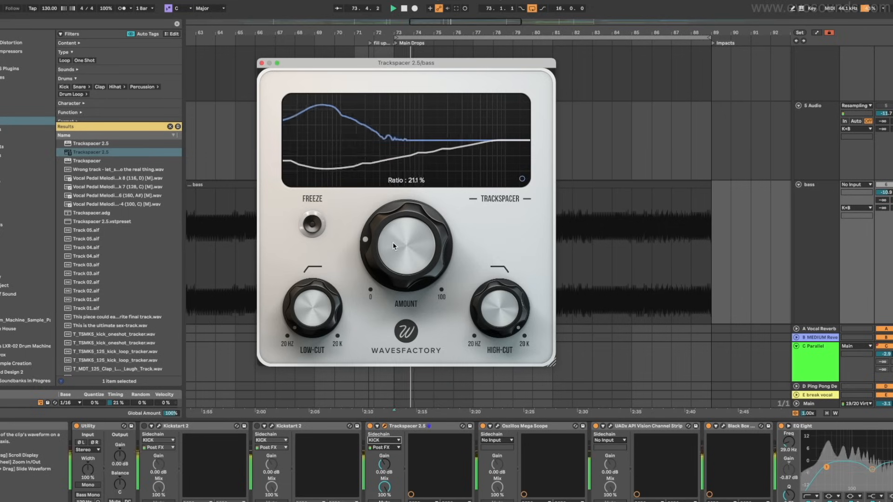
Step: Check Trackspacer's Advanced Panel on the bass and lower the high-cut to restrict the ducking to the low frequencies
{"action": "left_click", "coordinate": [522, 179]}
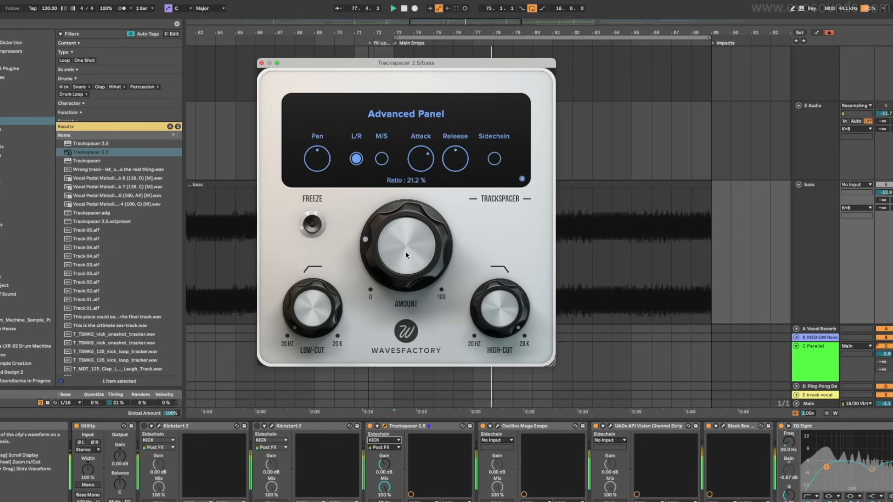
{"action": "left_click", "coordinate": [522, 180]}
{"action": "left_click_drag", "start_coordinate": [495, 287], "coordinate": [497, 344]}
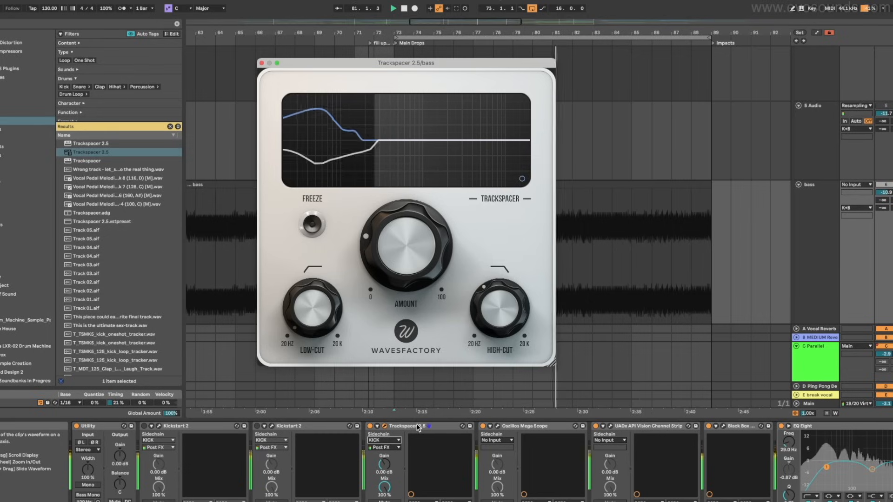
Step: Remove Trackspacer from the bass track and select the first bass clip of the Main Drops section
{"action": "left_click_drag", "start_coordinate": [385, 242], "coordinate": [404, 202]}
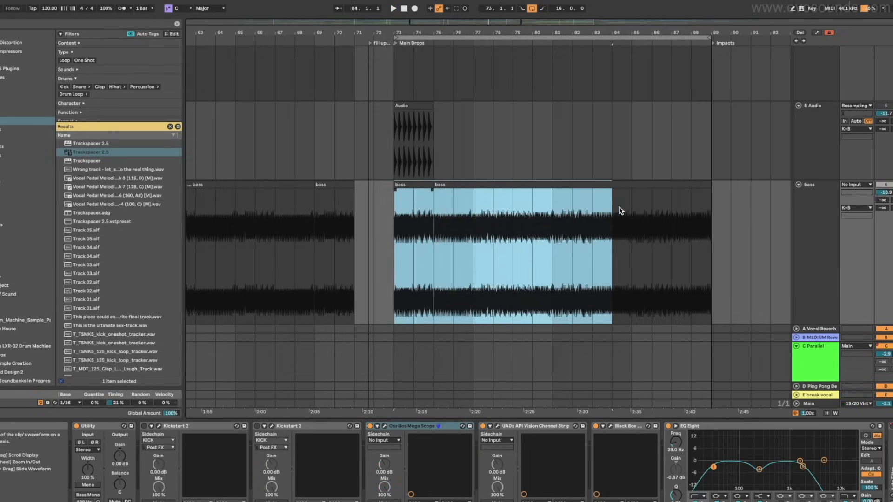
{"action": "left_click_drag", "start_coordinate": [618, 207], "coordinate": [711, 220]}
{"action": "scroll", "coordinate": [472, 213], "scroll_direction": "down", "scroll_amount": 5}
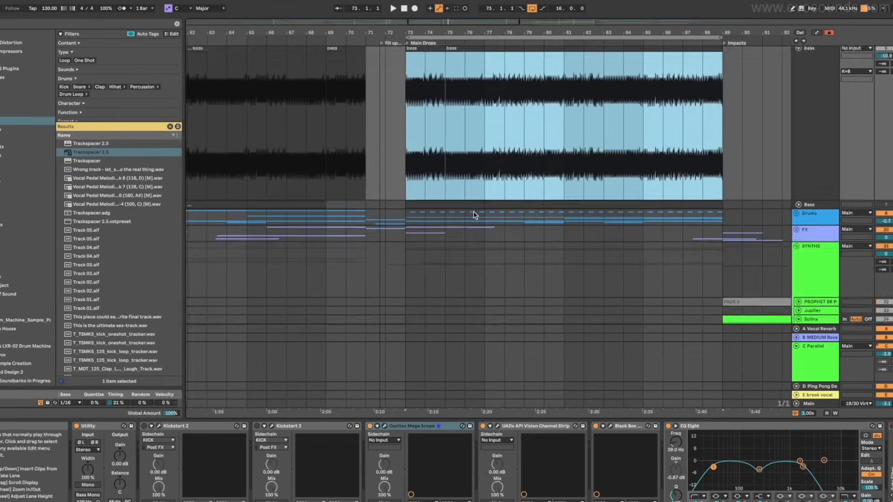
{"action": "scroll", "coordinate": [474, 215], "scroll_direction": "up", "scroll_amount": 5}
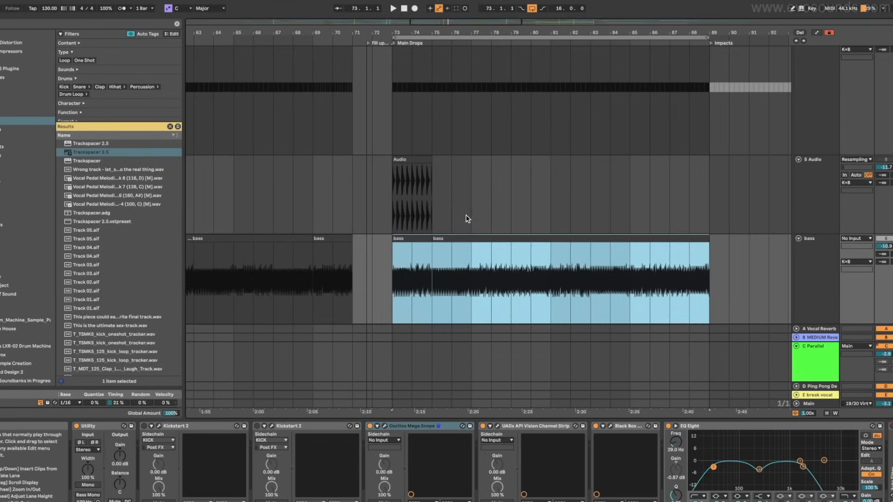
{"action": "left_click", "coordinate": [413, 246]}
{"action": "left_click", "coordinate": [410, 238]}
Step: Select the PROPHET CH clips on the CHORDS track across the Main Drops section and locate the vocal tracks
{"action": "scroll", "coordinate": [411, 240], "scroll_direction": "down", "scroll_amount": 5}
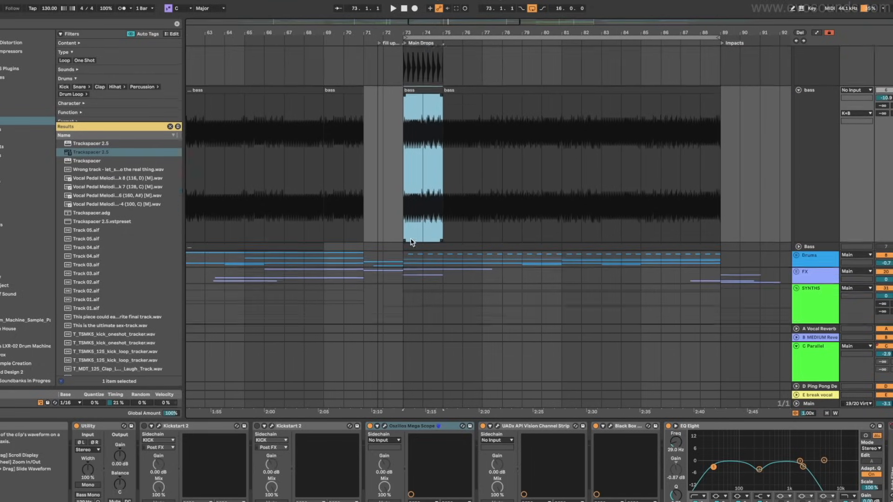
{"action": "scroll", "coordinate": [411, 242], "scroll_direction": "down", "scroll_amount": 1}
{"action": "scroll", "coordinate": [692, 243], "scroll_direction": "down", "scroll_amount": 7}
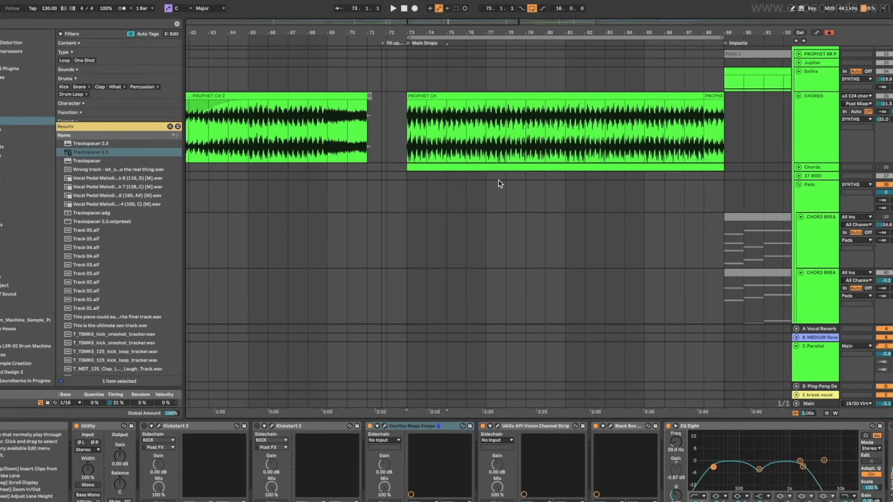
{"action": "left_click_drag", "start_coordinate": [424, 139], "coordinate": [711, 114]}
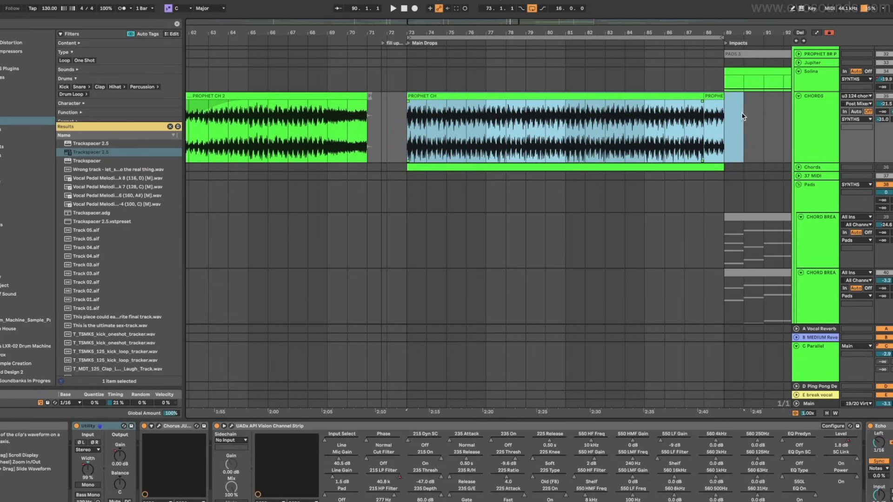
{"action": "scroll", "coordinate": [568, 145], "scroll_direction": "down", "scroll_amount": 10}
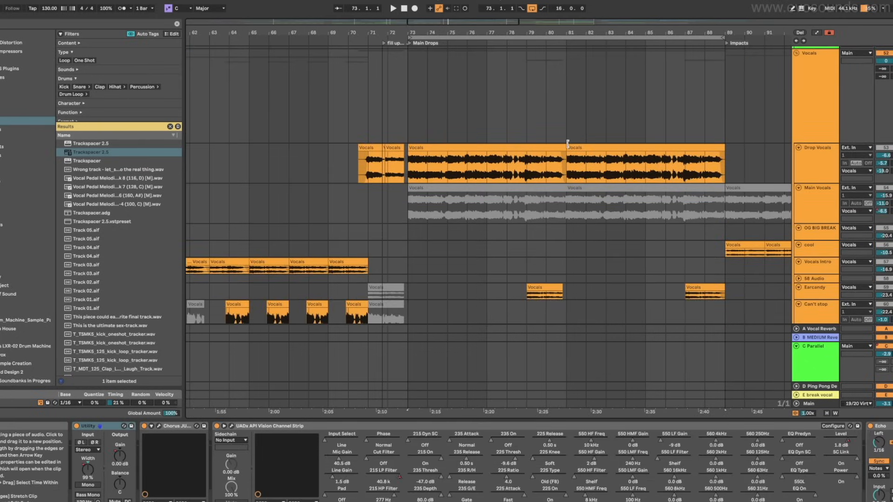